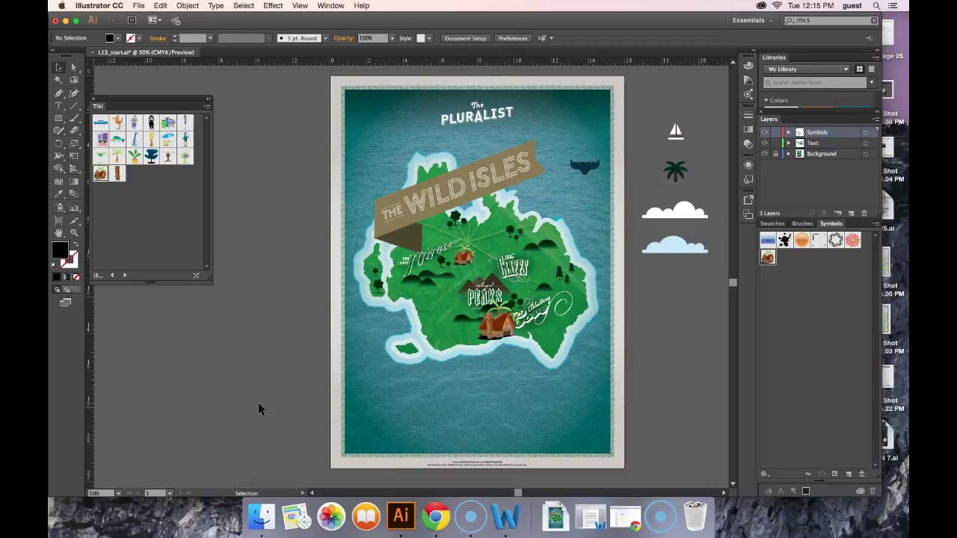
# Step: Create a dynamic symbol named "sailboat" with export type Graphic from the sailboat artwork beside the artboard
pyautogui.click(640, 331)
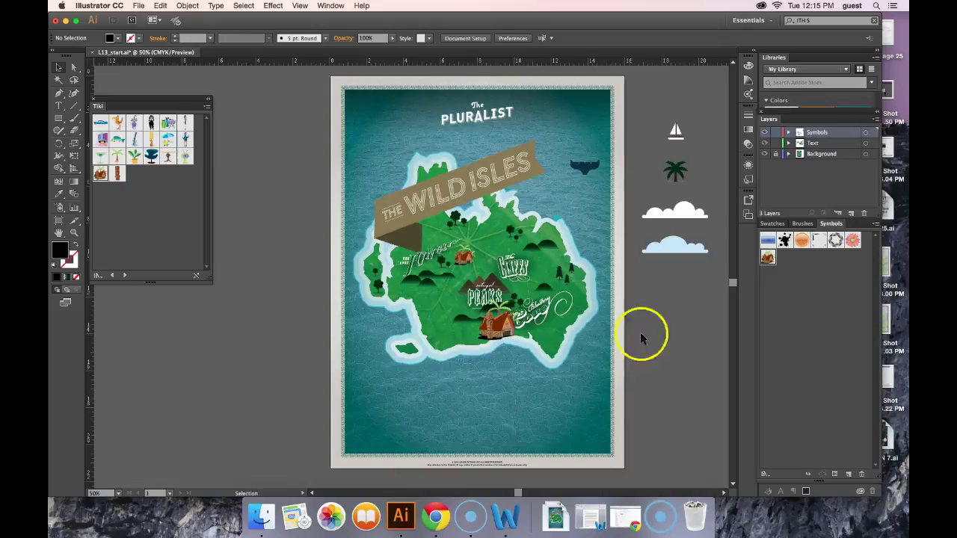
pyautogui.click(674, 133)
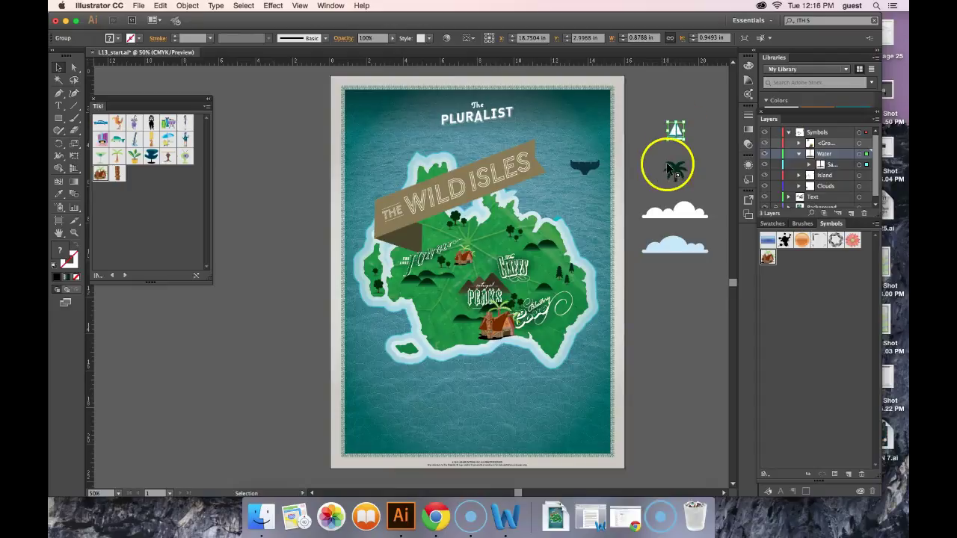
pyautogui.click(849, 478)
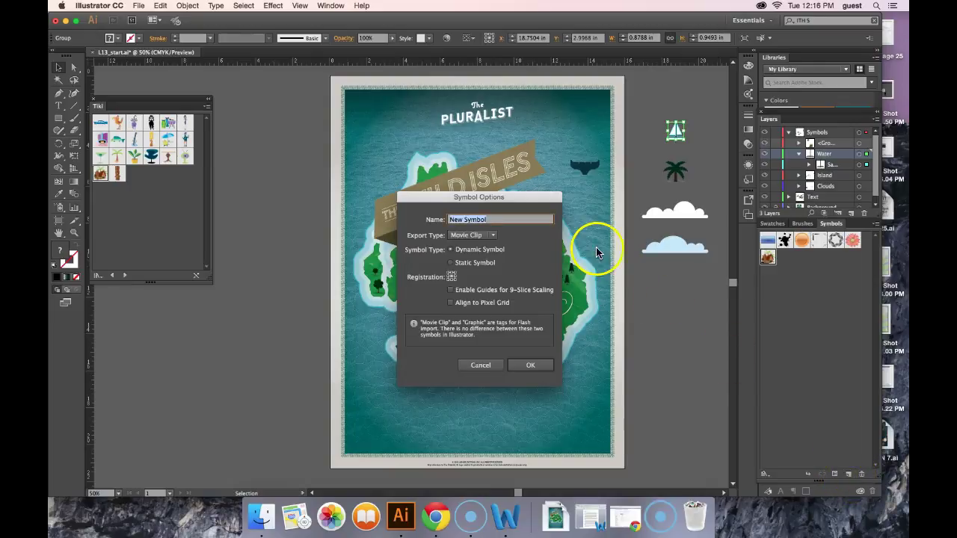
pyautogui.write('sailboat')
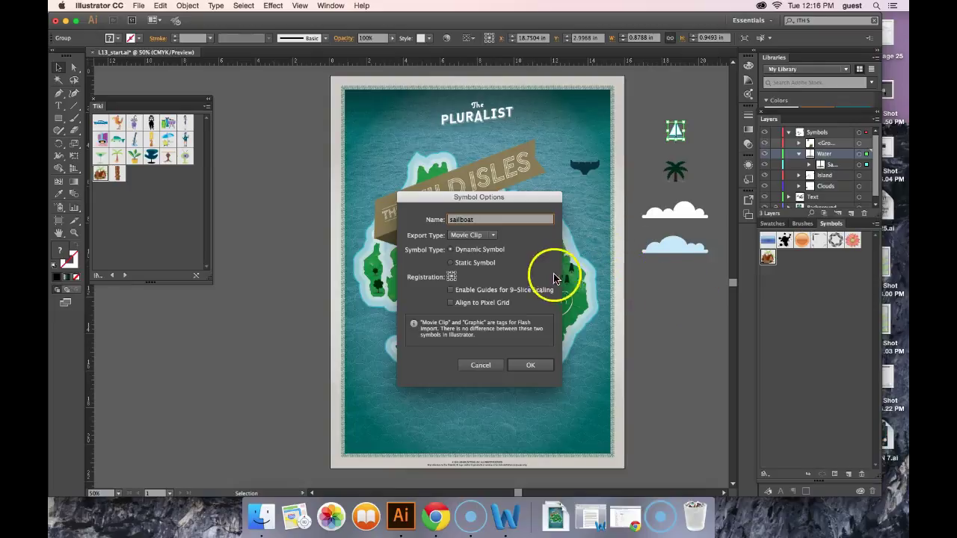
pyautogui.click(493, 236)
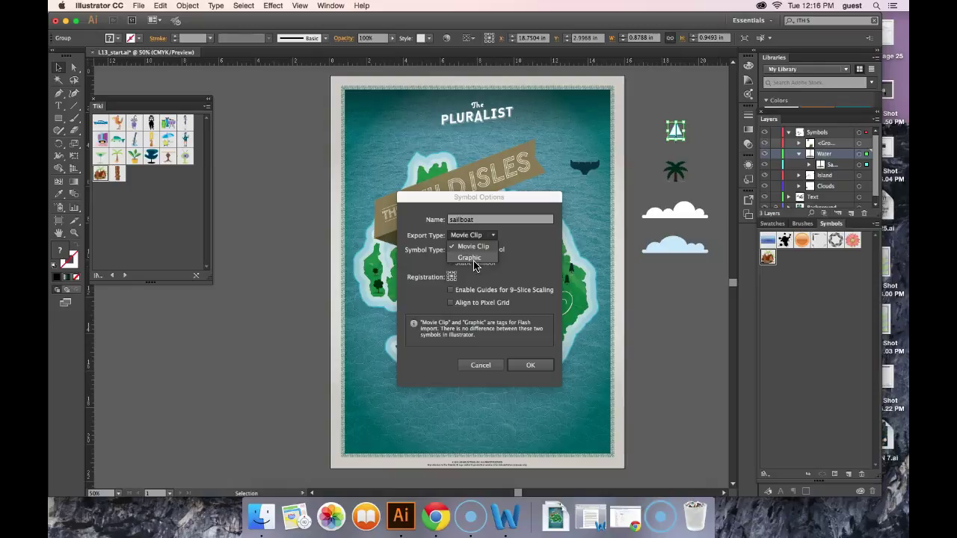
pyautogui.click(471, 258)
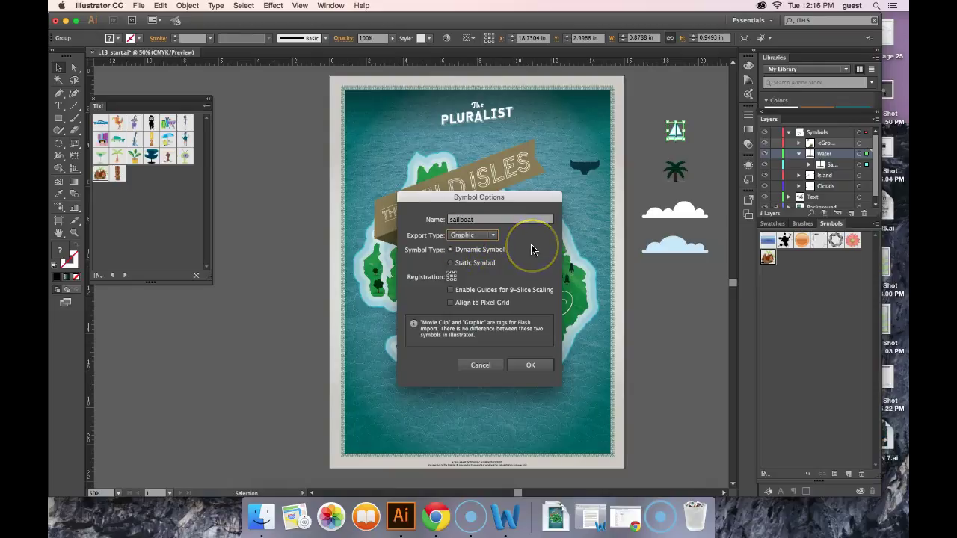
pyautogui.click(530, 269)
pyautogui.click(530, 365)
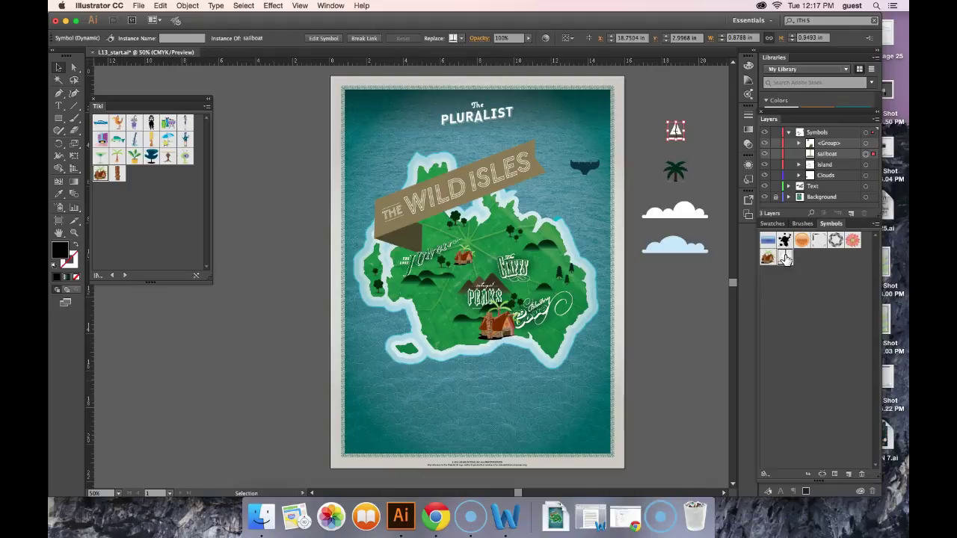
# Step: Place two sailboat symbol instances in the water below the island and enlarge the lower one to about 1.75 × 1.89 in
pyautogui.moveTo(785, 259); pyautogui.dragTo(480, 362)
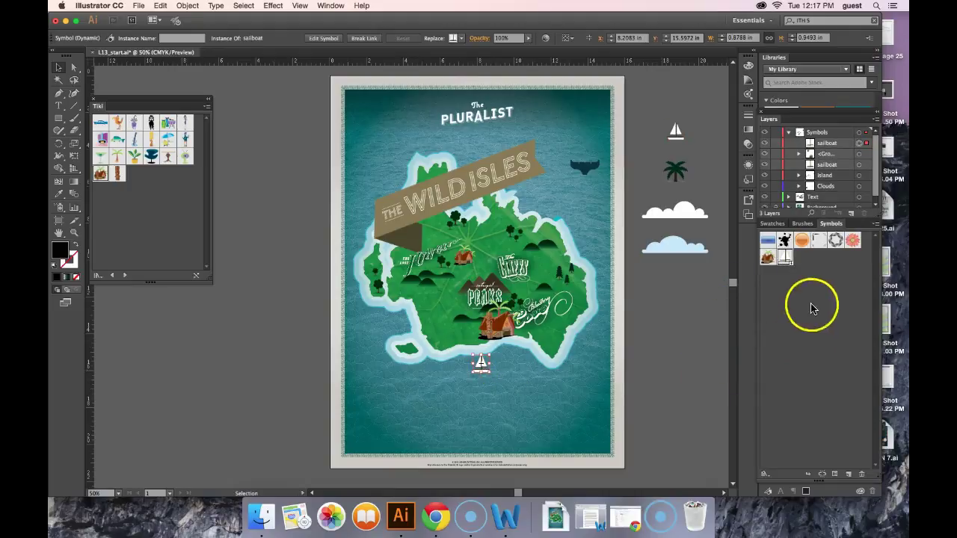
pyautogui.click(786, 256)
pyautogui.moveTo(786, 256); pyautogui.dragTo(539, 399)
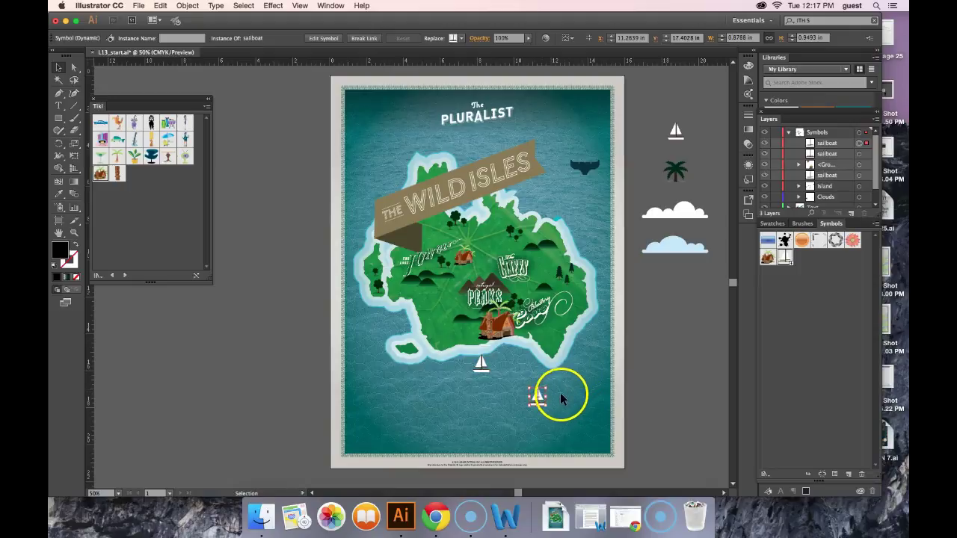
pyautogui.moveTo(538, 387); pyautogui.dragTo(537, 380)
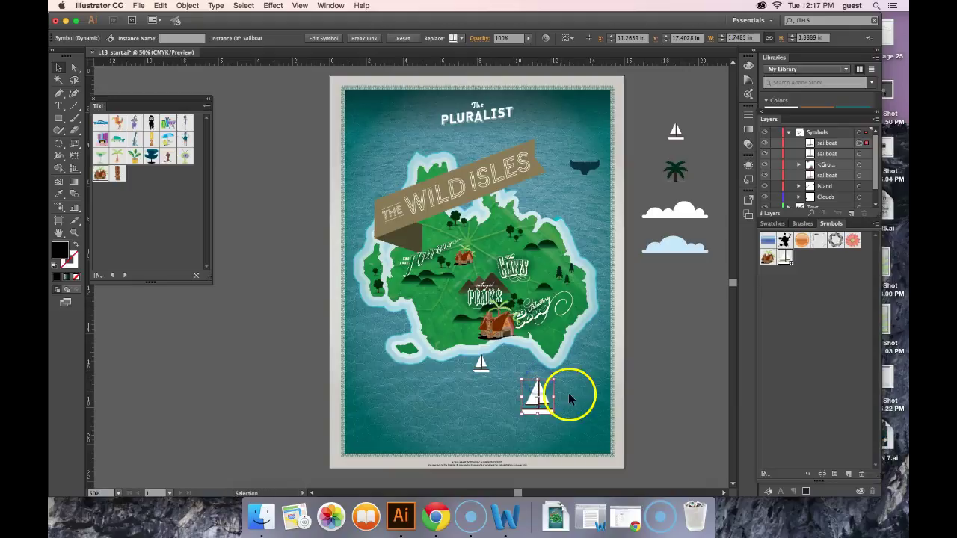
pyautogui.click(573, 401)
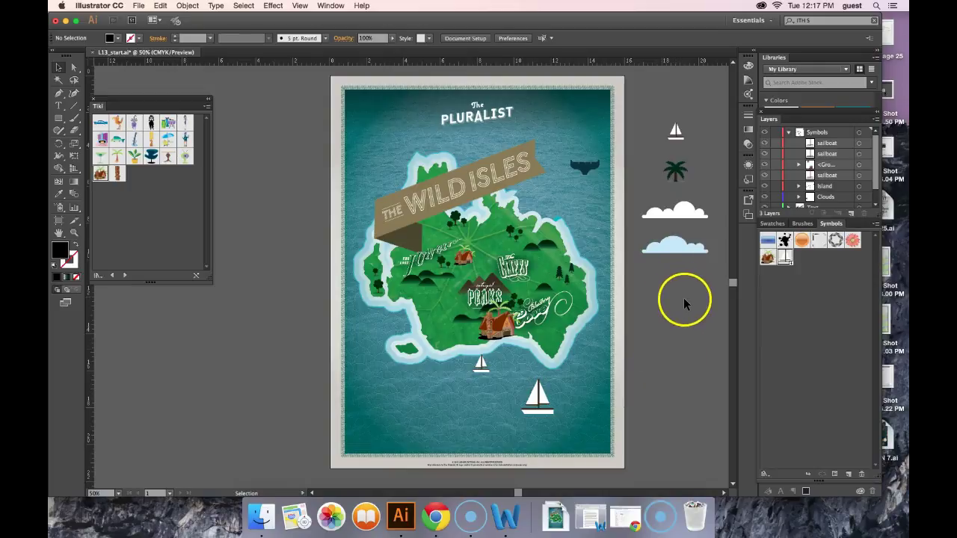
# Step: Create a dynamic symbol named "cloud" with export type Graphic from the white cloud artwork beside the artboard
pyautogui.click(680, 214)
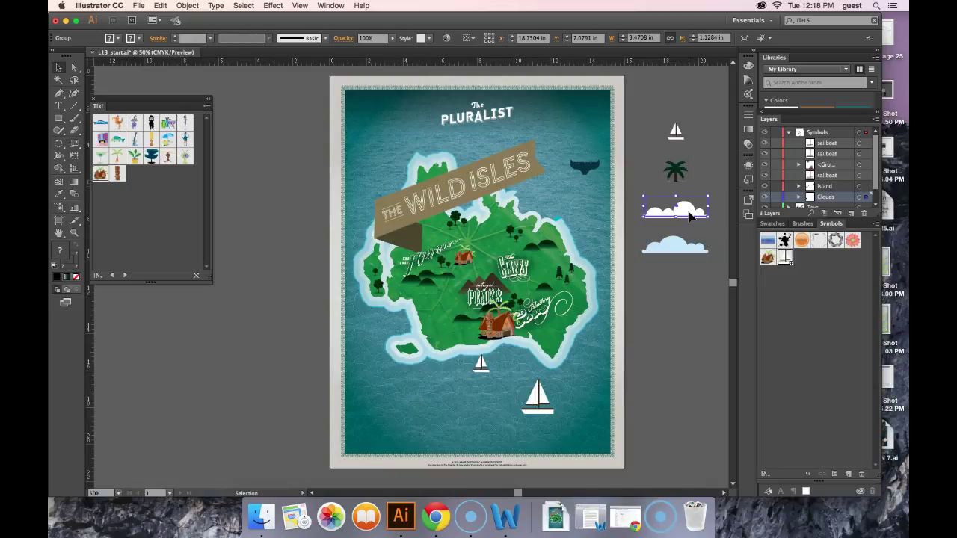
pyautogui.click(689, 214)
pyautogui.moveTo(689, 214); pyautogui.dragTo(801, 258)
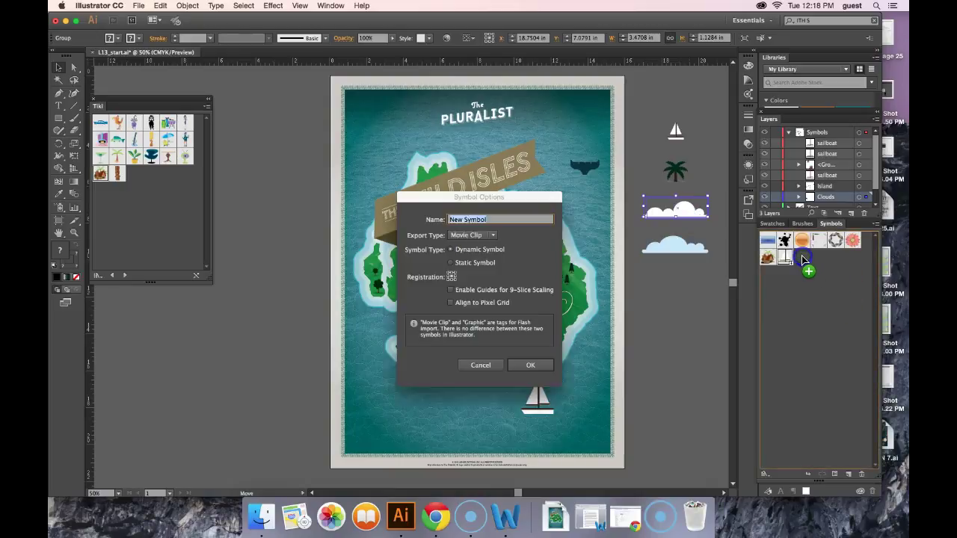
pyautogui.click(493, 222)
pyautogui.moveTo(492, 222); pyautogui.dragTo(440, 216)
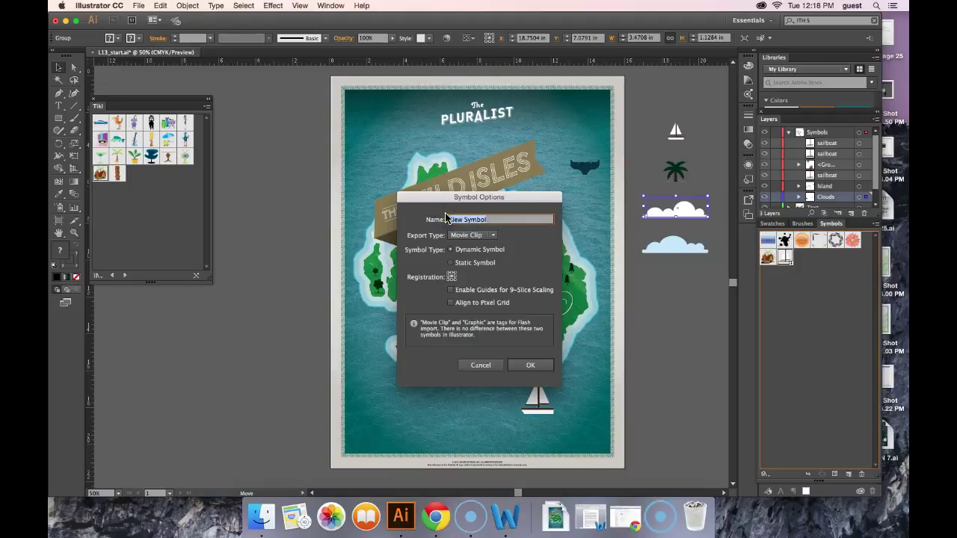
pyautogui.press('BackSpace')
pyautogui.write('Cloud')
pyautogui.click(448, 219)
pyautogui.press('Delete')
pyautogui.write('c')
pyautogui.click(481, 266)
pyautogui.click(482, 235)
pyautogui.click(471, 258)
pyautogui.click(532, 365)
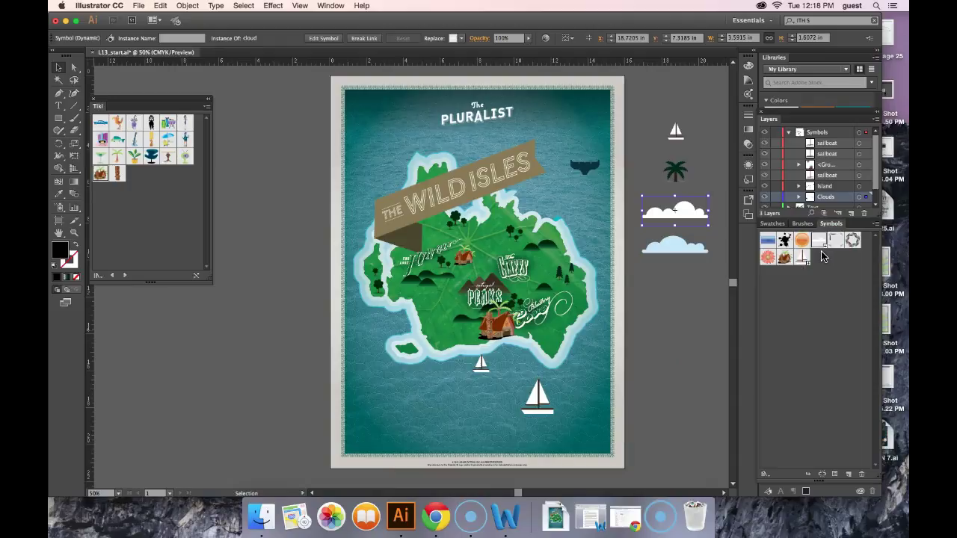
# Step: Place a white cloud symbol instance at the poster's upper left and duplicate it to the upper right, lower right and lower left
pyautogui.moveTo(820, 240); pyautogui.dragTo(388, 127)
pyautogui.moveTo(388, 129); pyautogui.dragTo(400, 129)
pyautogui.moveTo(400, 127)
pyautogui.mouseDown()
pyautogui.moveTo(493, 112)
pyautogui.moveTo(579, 127)
pyautogui.moveTo(399, 107)
pyautogui.moveTo(378, 121)
pyautogui.moveTo(387, 126)
pyautogui.mouseUp()
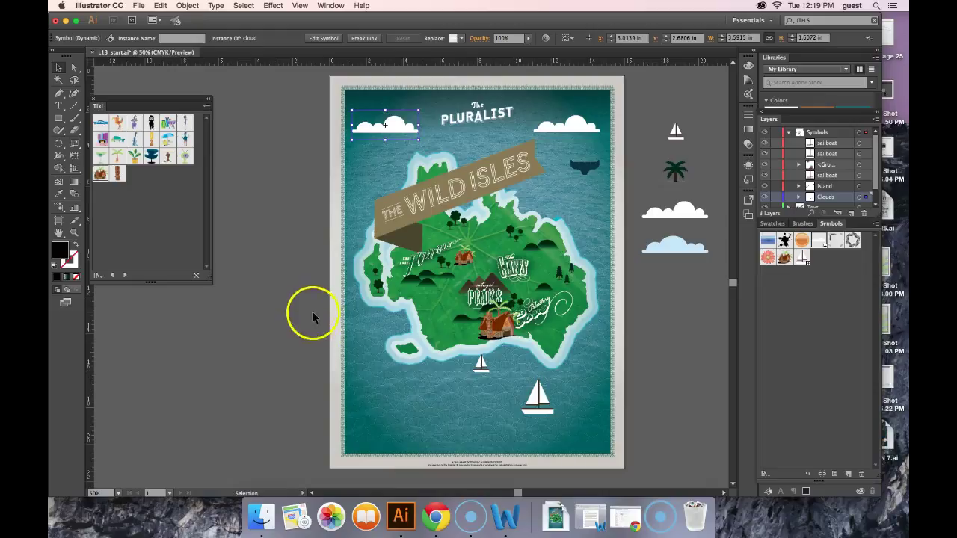
pyautogui.click(401, 132)
pyautogui.moveTo(400, 132); pyautogui.dragTo(580, 361)
pyautogui.moveTo(393, 129); pyautogui.dragTo(400, 406)
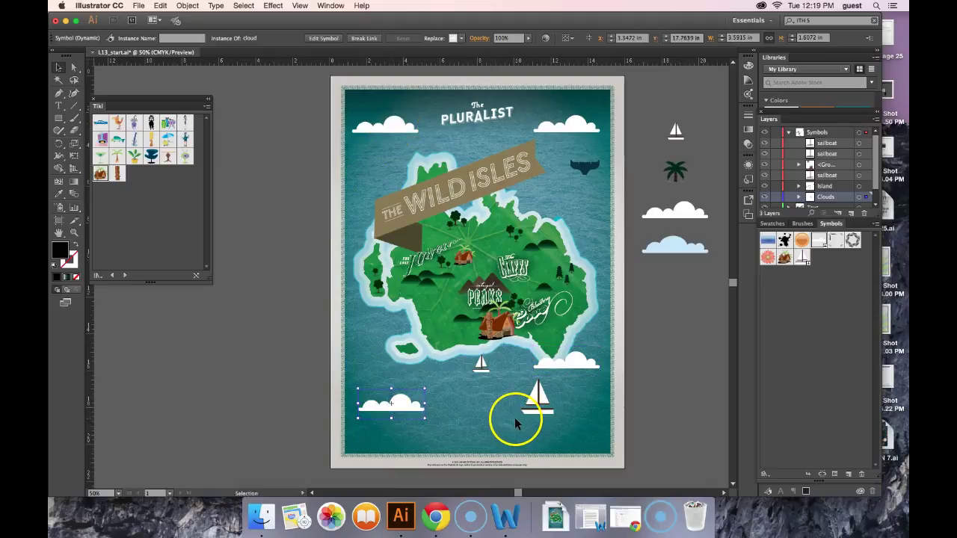
pyautogui.click(72, 500)
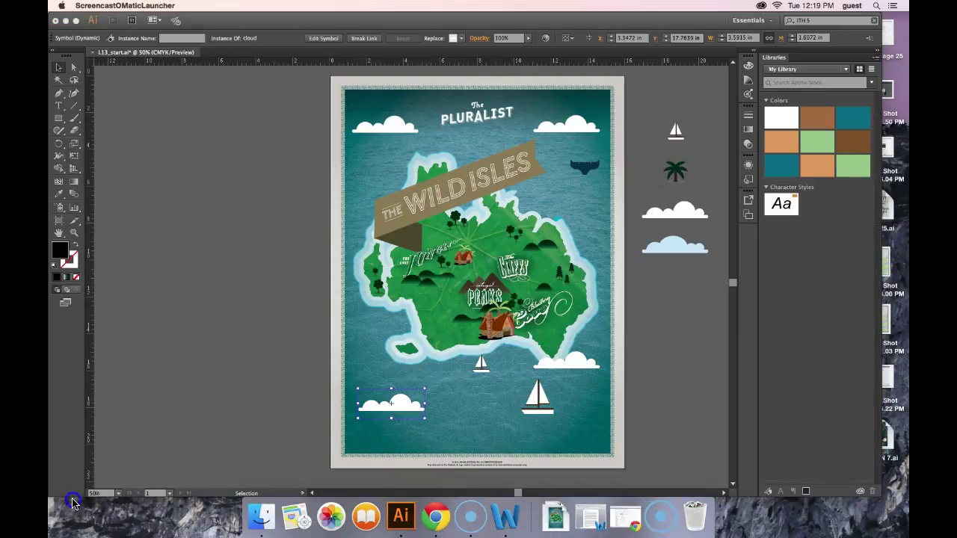
# Step: Stretch the poster's upper-right cloud to about 2.55 in tall and enlarge the lower-left cloud to about 7.76 × 3.55 in
pyautogui.click(572, 128)
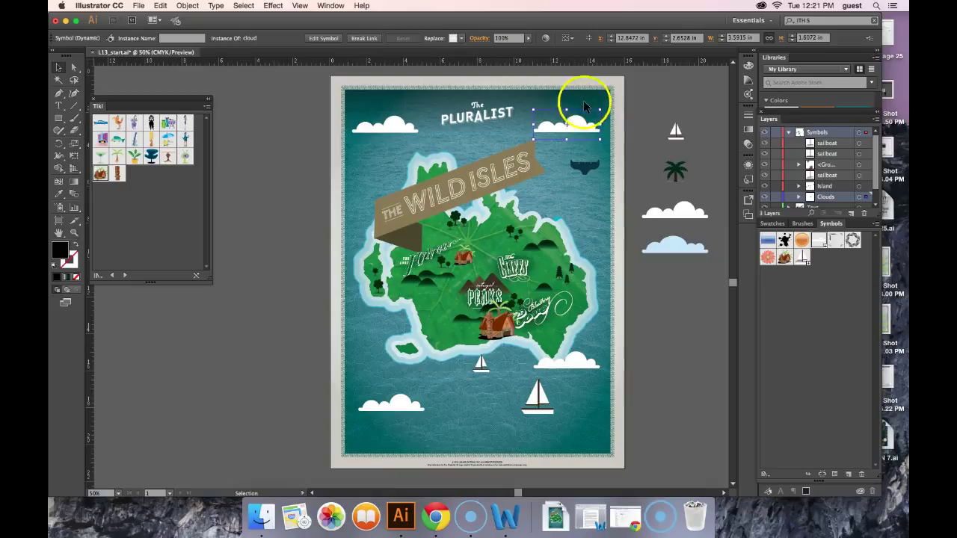
pyautogui.moveTo(561, 100); pyautogui.dragTo(585, 111)
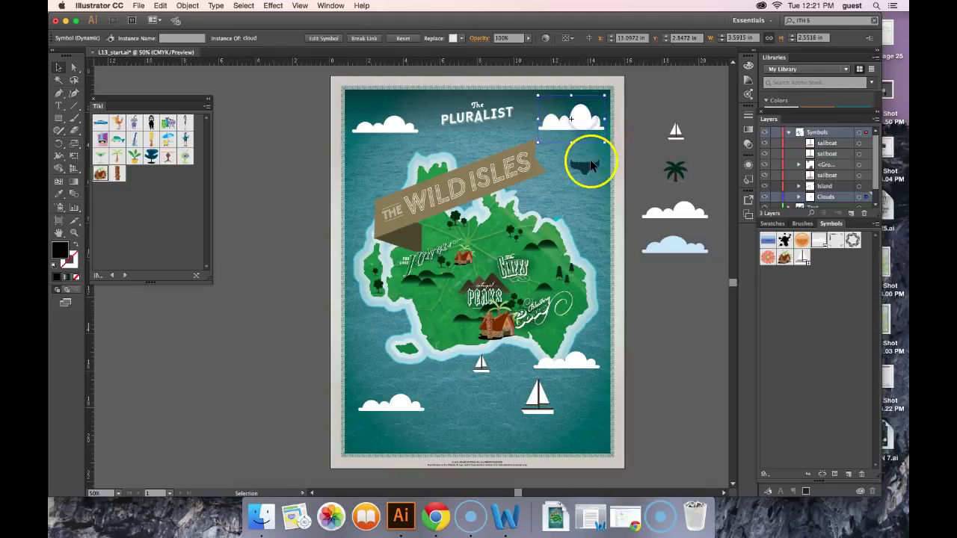
pyautogui.click(401, 406)
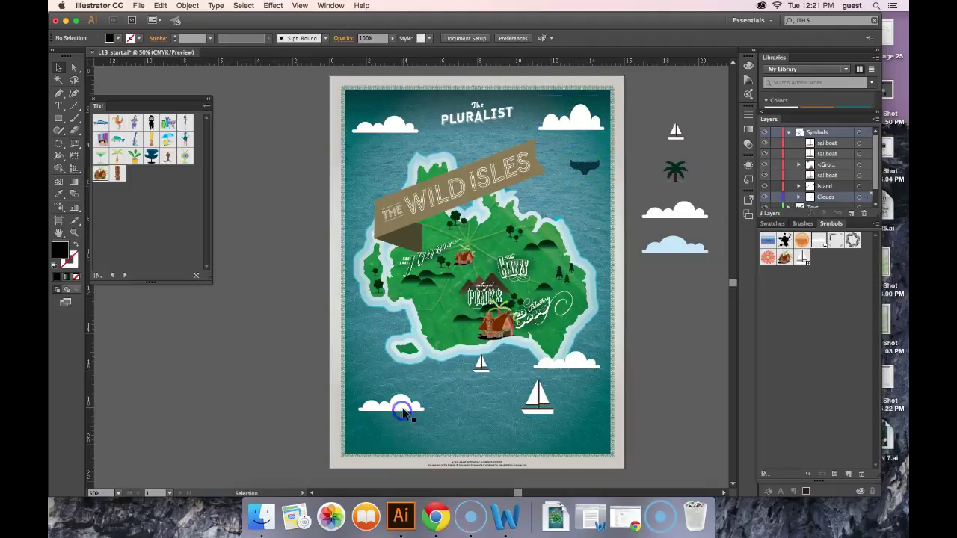
pyautogui.moveTo(419, 400); pyautogui.dragTo(444, 407)
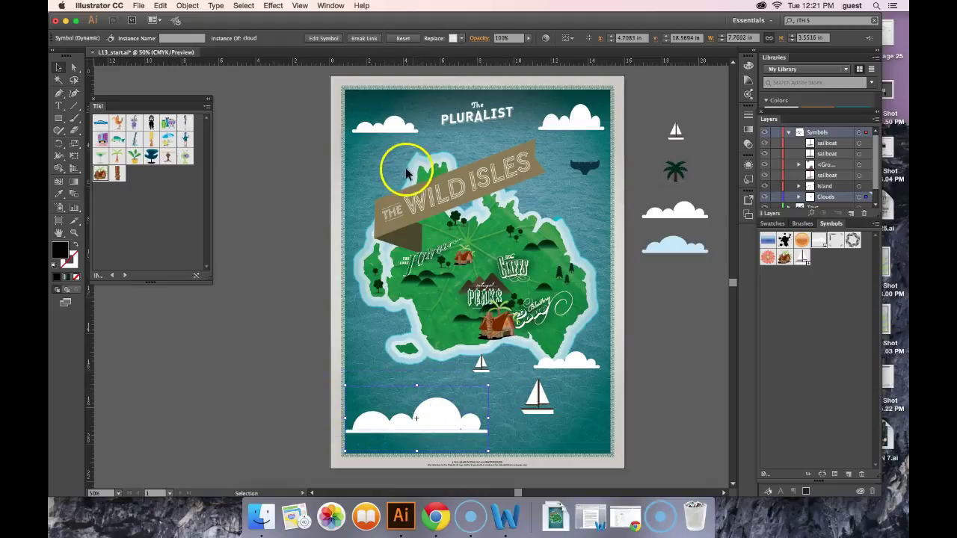
# Step: Flip the poster's upper-left cloud instance horizontally
pyautogui.click(388, 126)
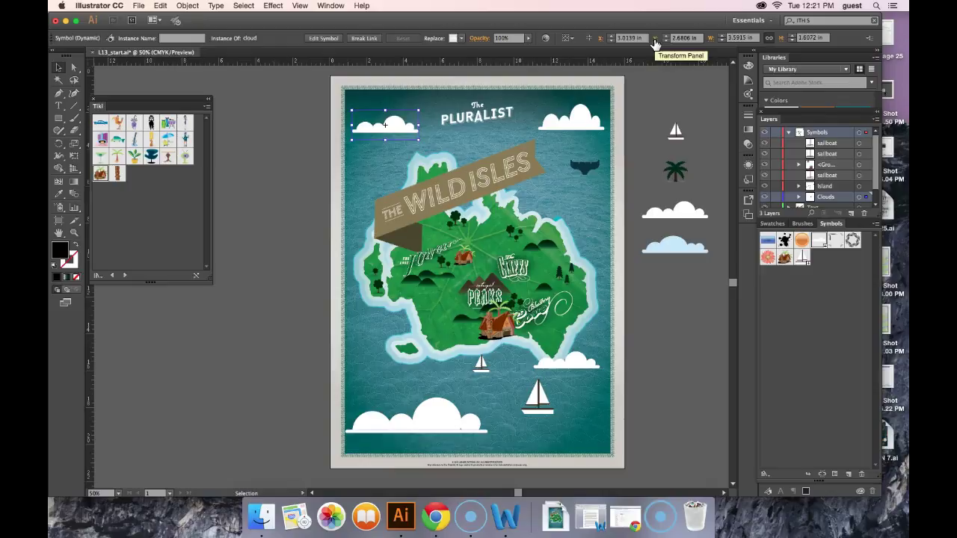
pyautogui.click(604, 43)
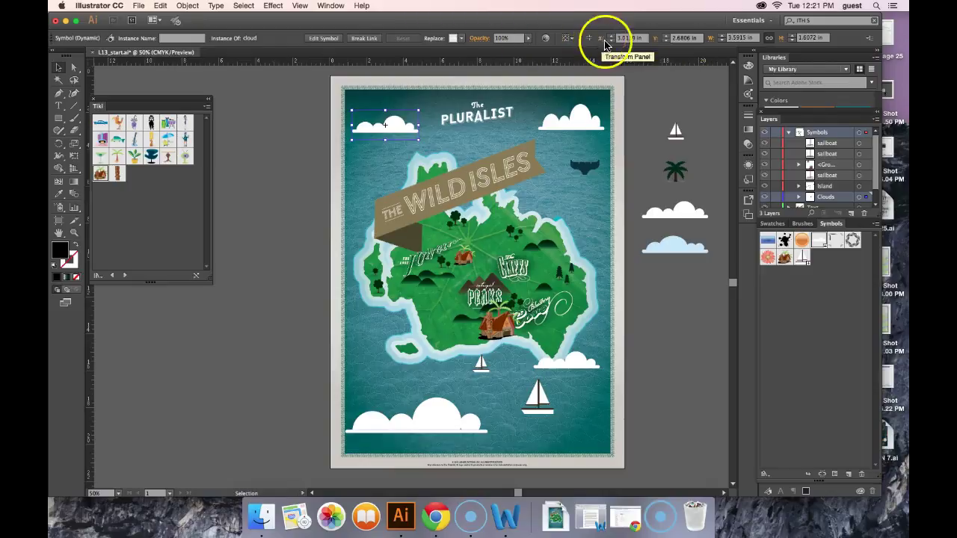
pyautogui.click(656, 40)
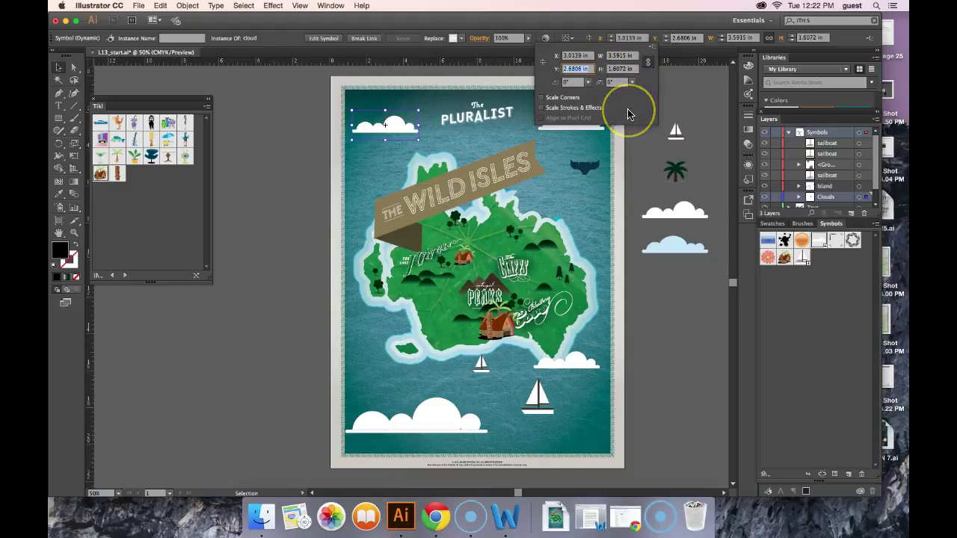
pyautogui.click(653, 50)
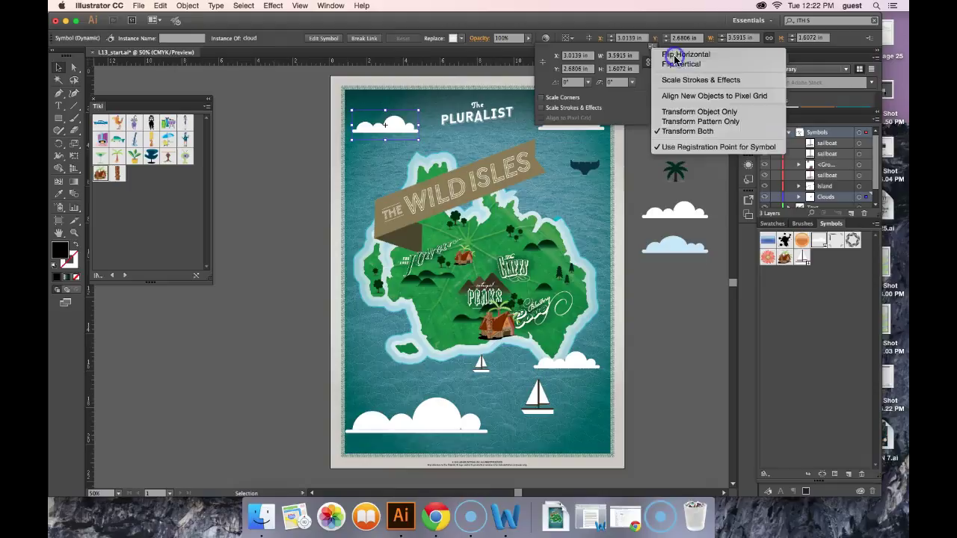
pyautogui.click(674, 57)
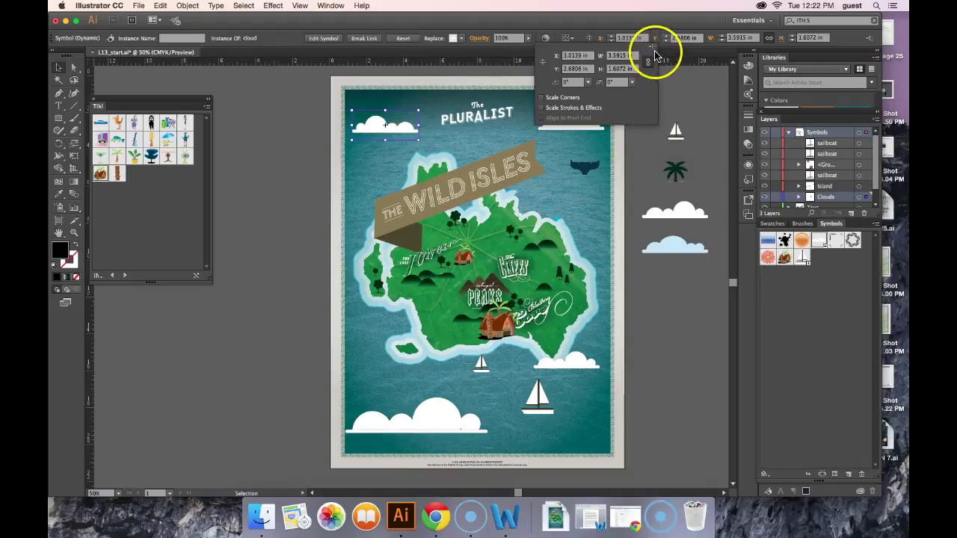
pyautogui.click(650, 46)
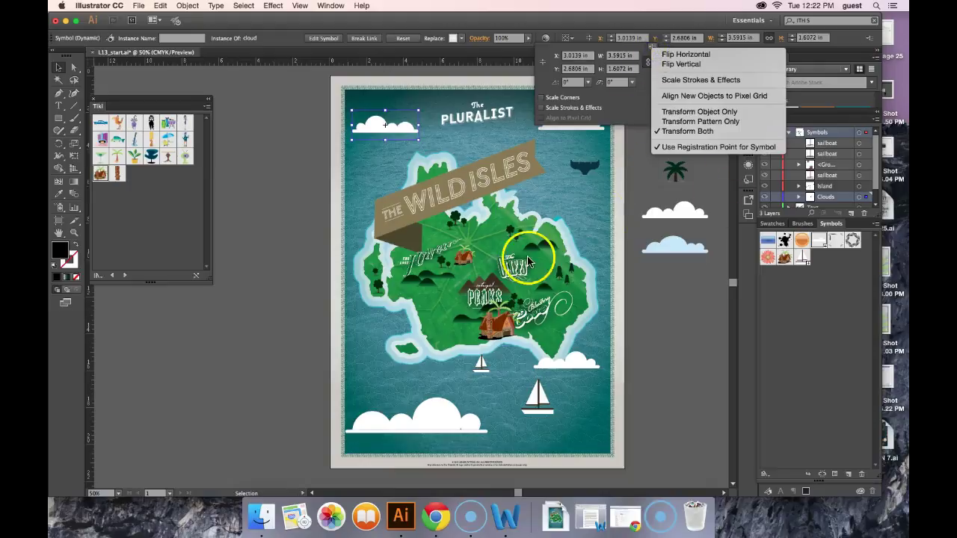
pyautogui.click(590, 222)
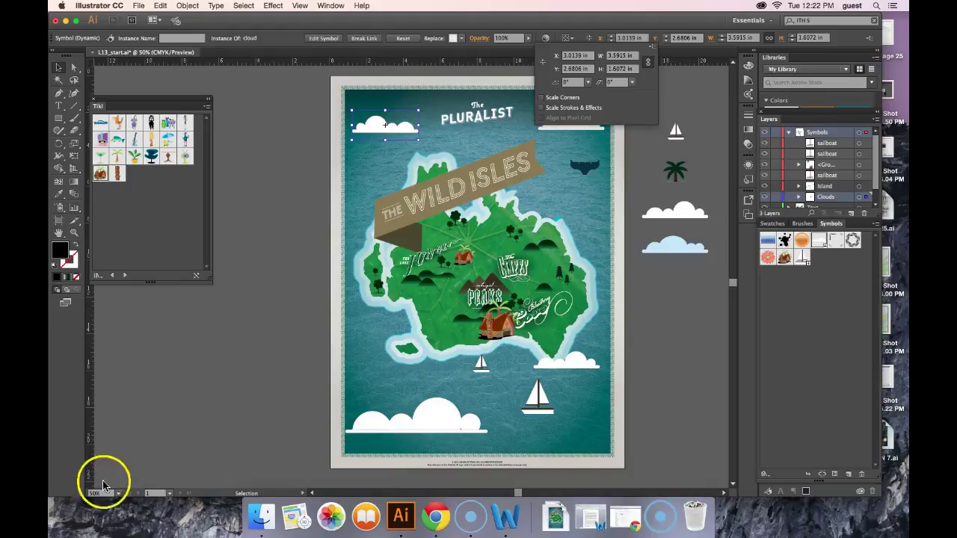
pyautogui.click(69, 503)
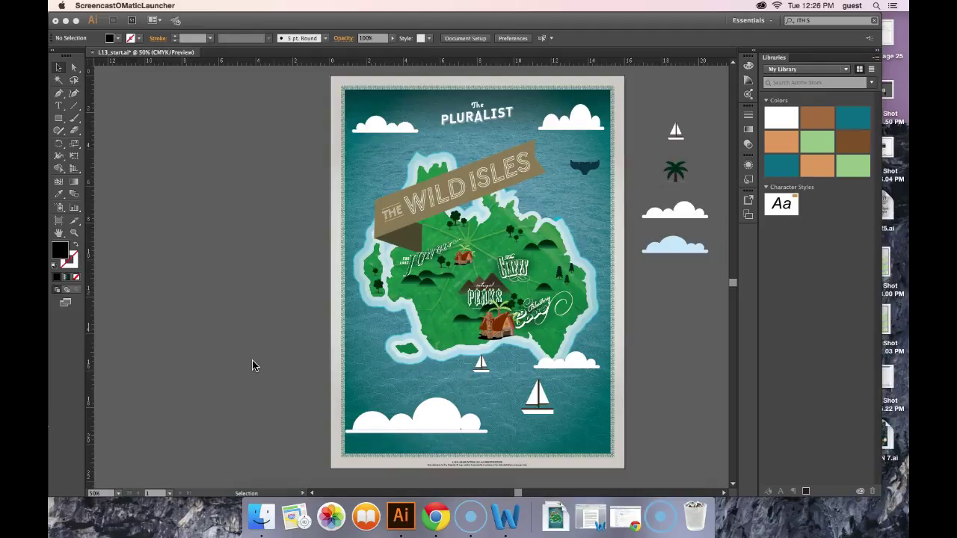
# Step: Create a dynamic symbol named "cloud 2" with export type Graphic from the light blue cloud artwork beside the artboard
pyautogui.click(670, 252)
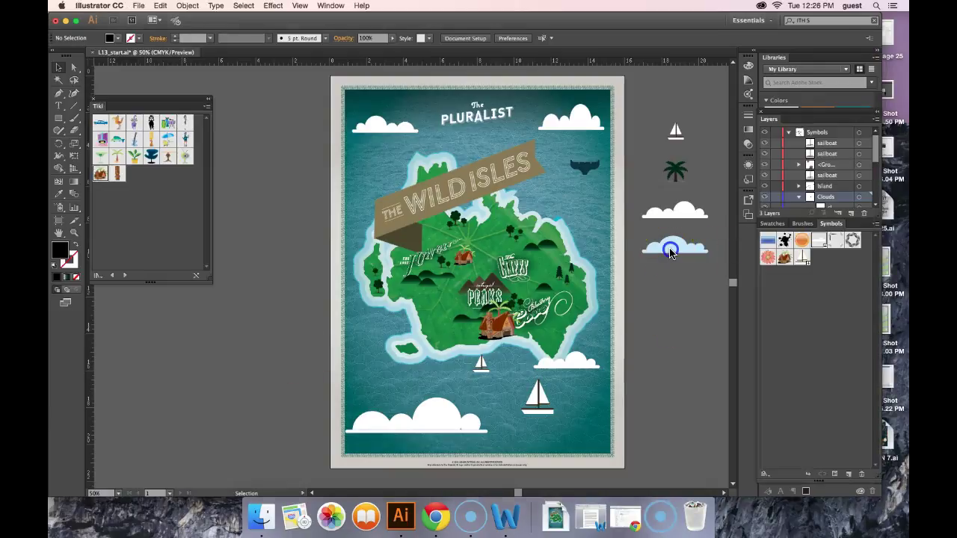
pyautogui.click(671, 250)
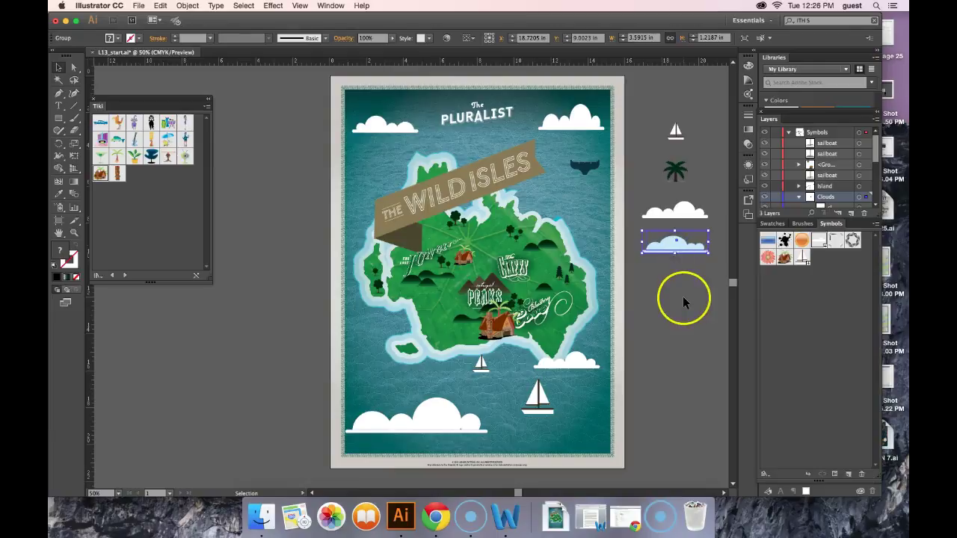
pyautogui.click(848, 476)
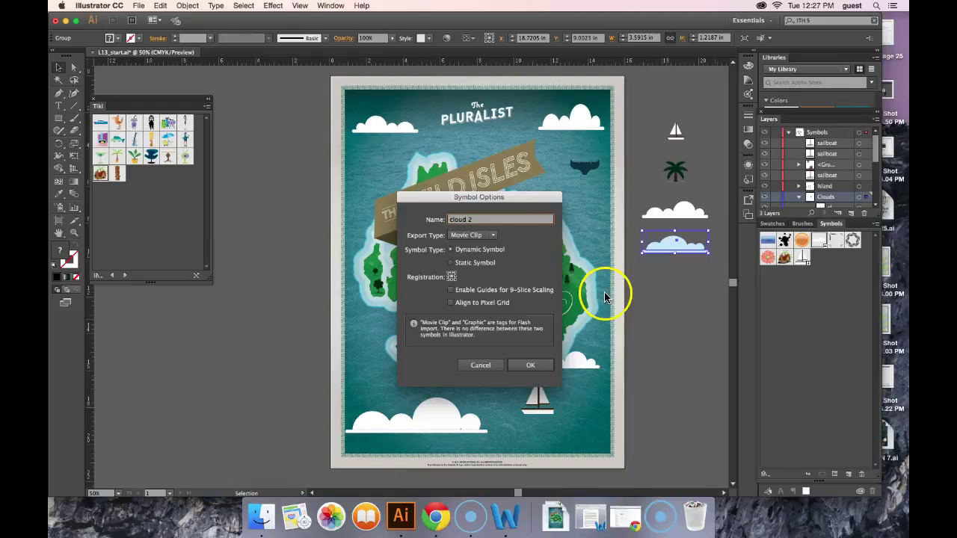
pyautogui.click(487, 236)
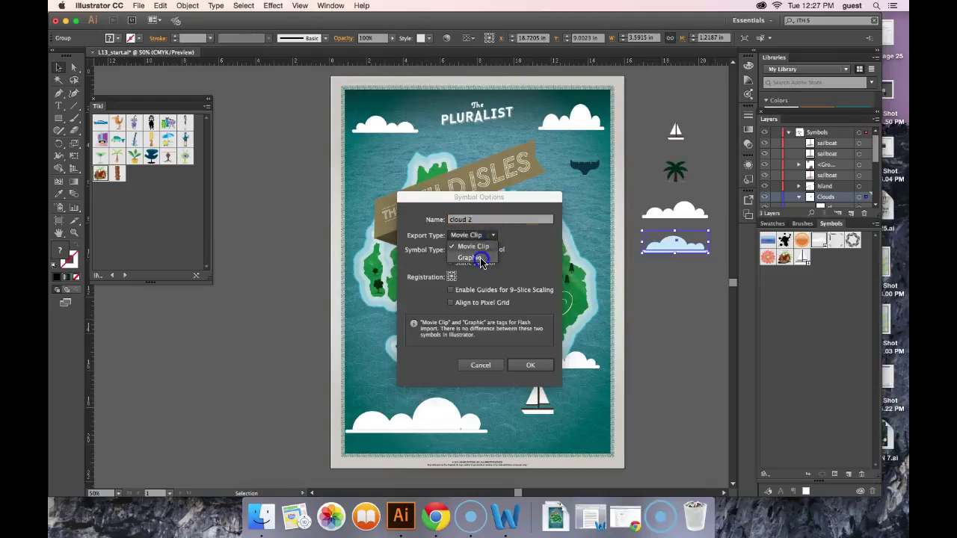
pyautogui.click(476, 257)
pyautogui.click(531, 366)
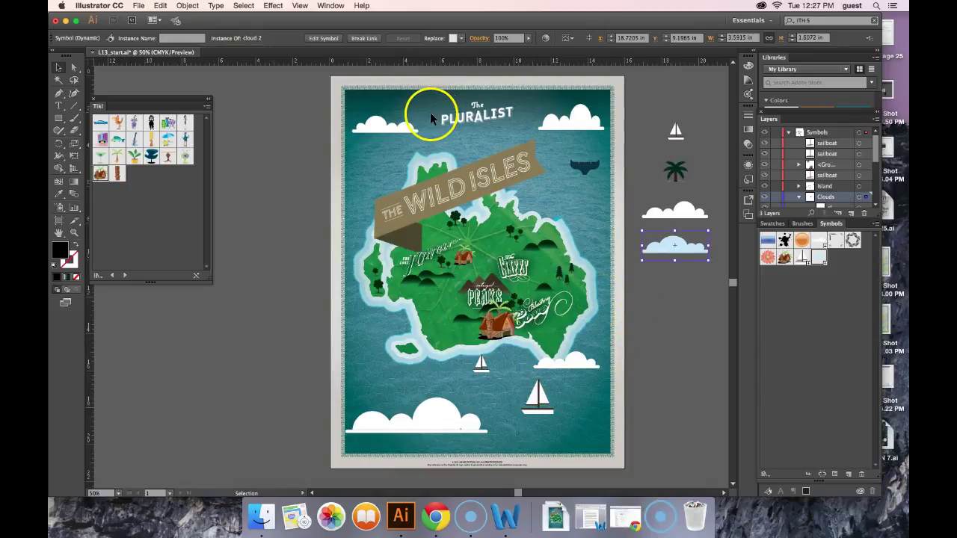
# Step: Replace the poster's upper-left and upper-right cloud instances with the cloud 2 symbol
pyautogui.click(395, 126)
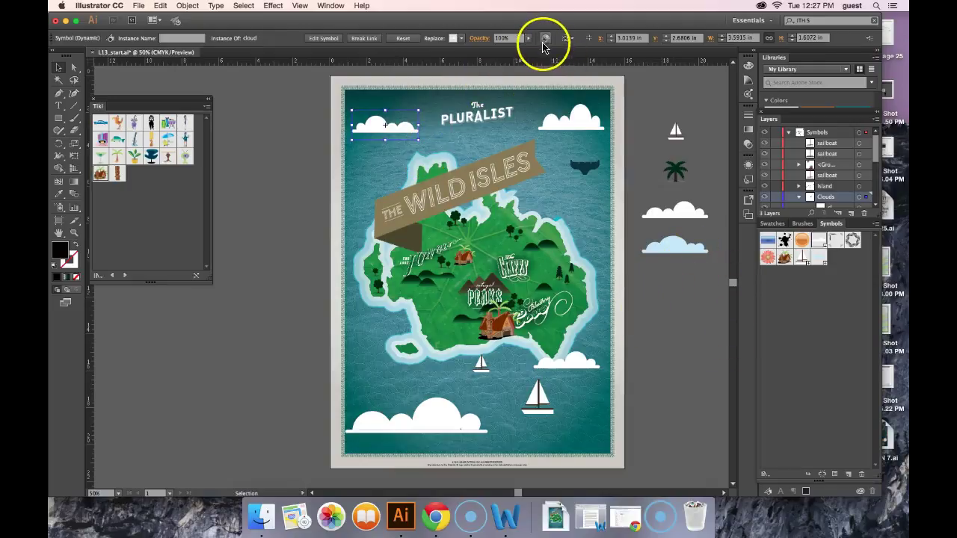
pyautogui.click(461, 38)
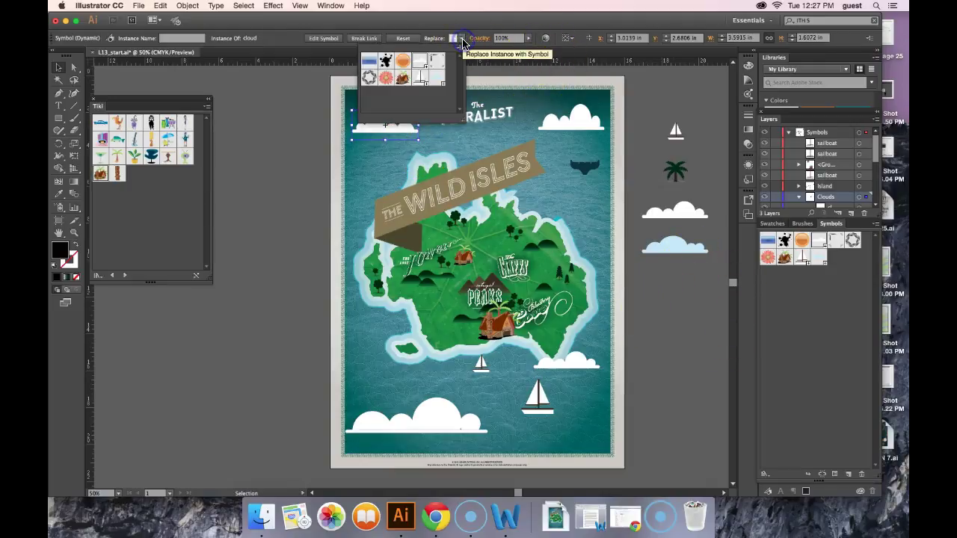
pyautogui.click(437, 81)
pyautogui.click(566, 114)
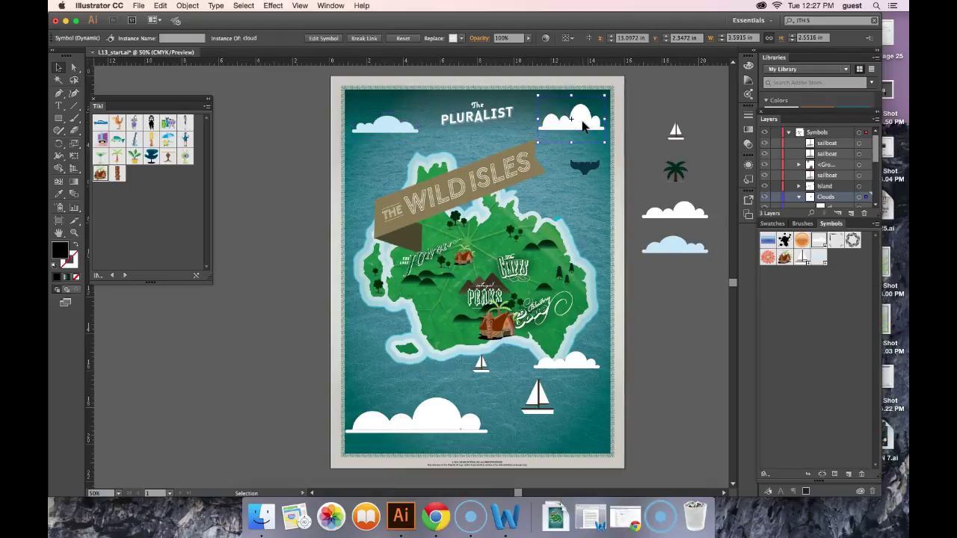
pyautogui.click(680, 299)
pyautogui.moveTo(684, 254); pyautogui.dragTo(392, 133)
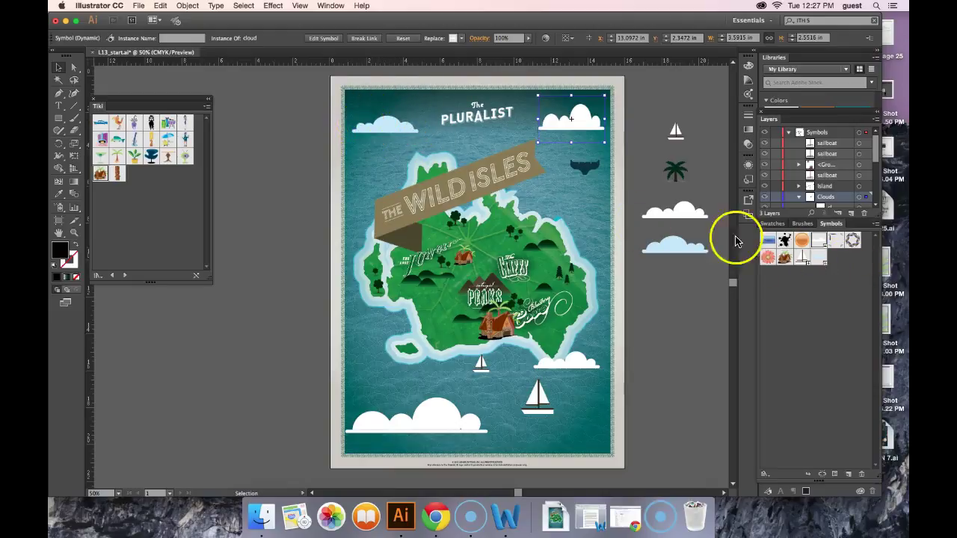
pyautogui.click(459, 38)
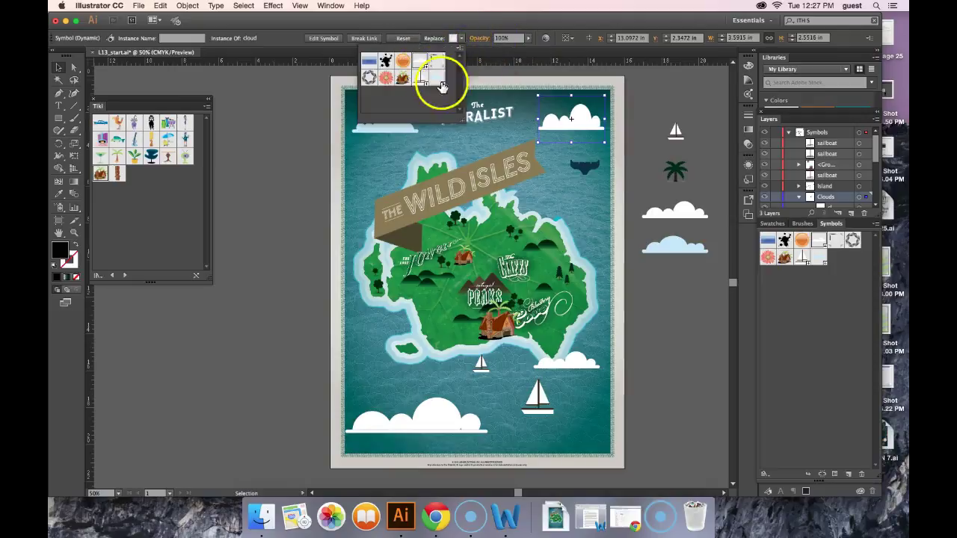
pyautogui.click(450, 87)
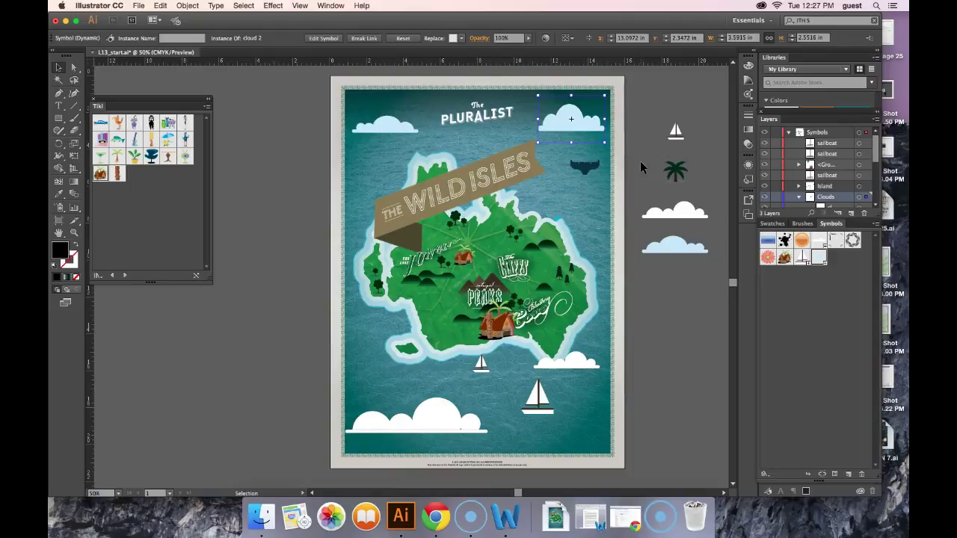
# Step: Open the cloud 2 symbol for editing and move its large middle circle slightly upward
pyautogui.doubleClick(817, 257)
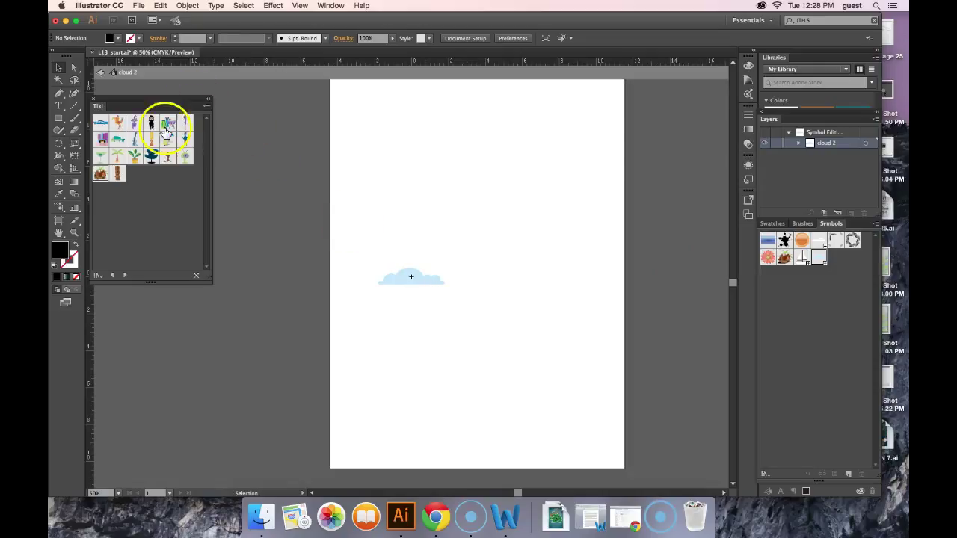
pyautogui.click(75, 71)
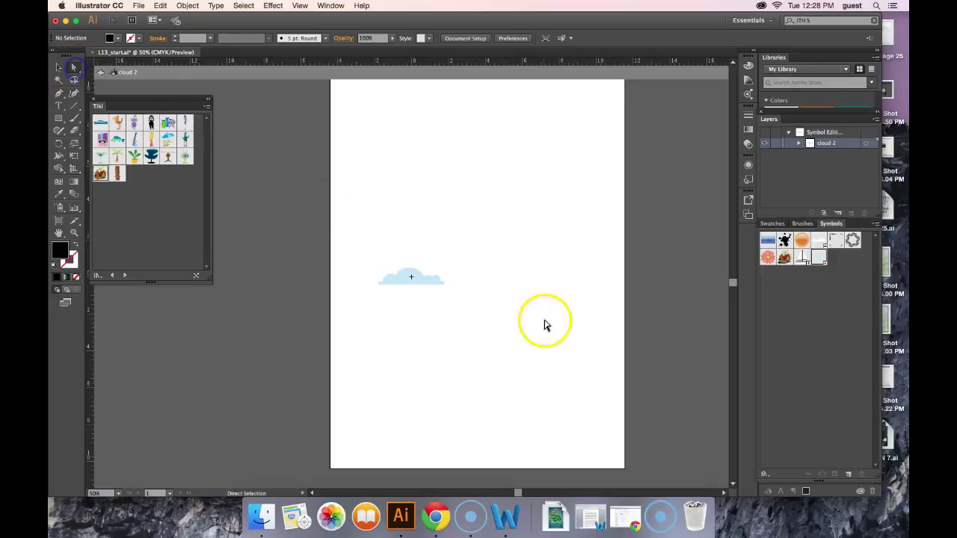
pyautogui.click(415, 278)
pyautogui.moveTo(413, 278)
pyautogui.mouseDown()
pyautogui.moveTo(434, 275)
pyautogui.moveTo(464, 292)
pyautogui.moveTo(402, 269)
pyautogui.moveTo(433, 284)
pyautogui.moveTo(415, 265)
pyautogui.mouseUp()
pyautogui.moveTo(417, 266); pyautogui.dragTo(416, 277)
pyautogui.click(452, 308)
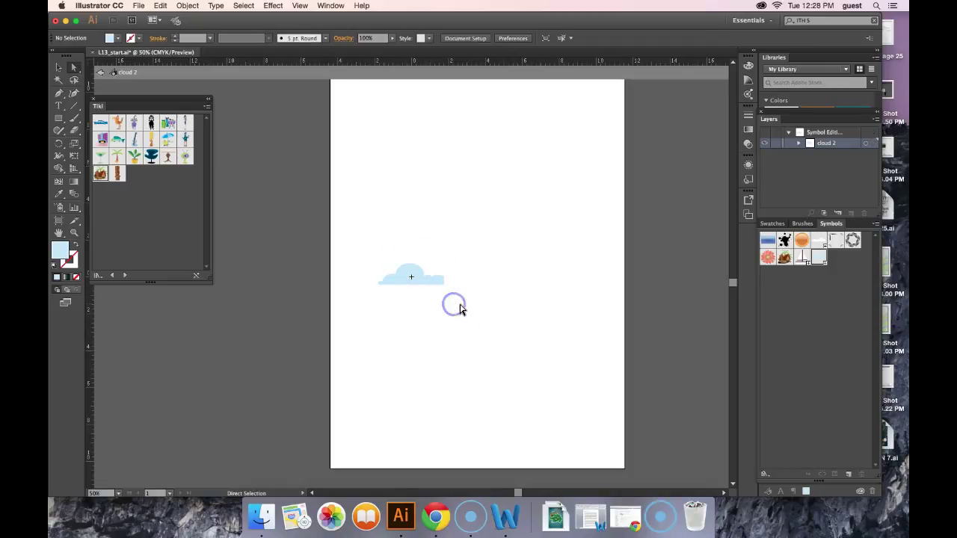
# Step: Raise the smaller circle beside the middle one on the left part of the cloud 2 artwork
pyautogui.click(391, 283)
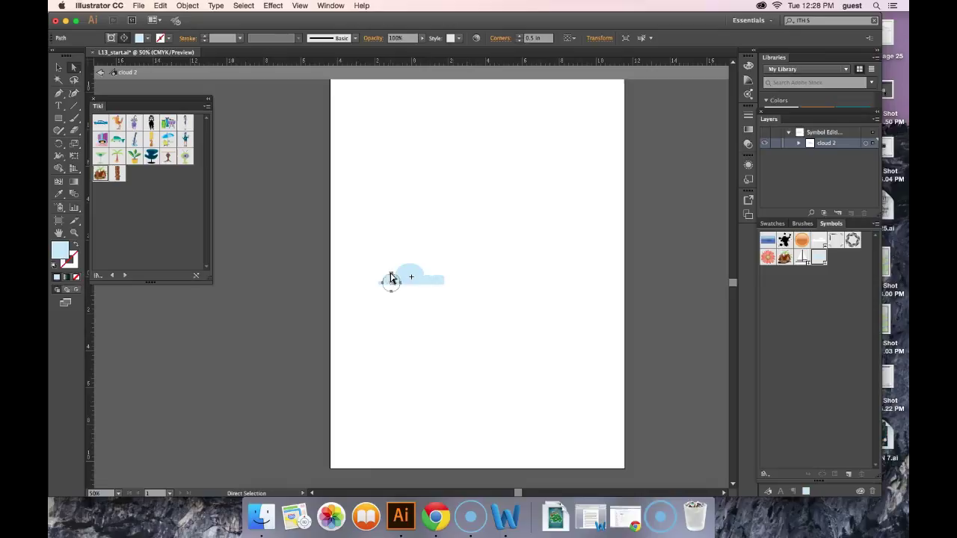
pyautogui.click(391, 275)
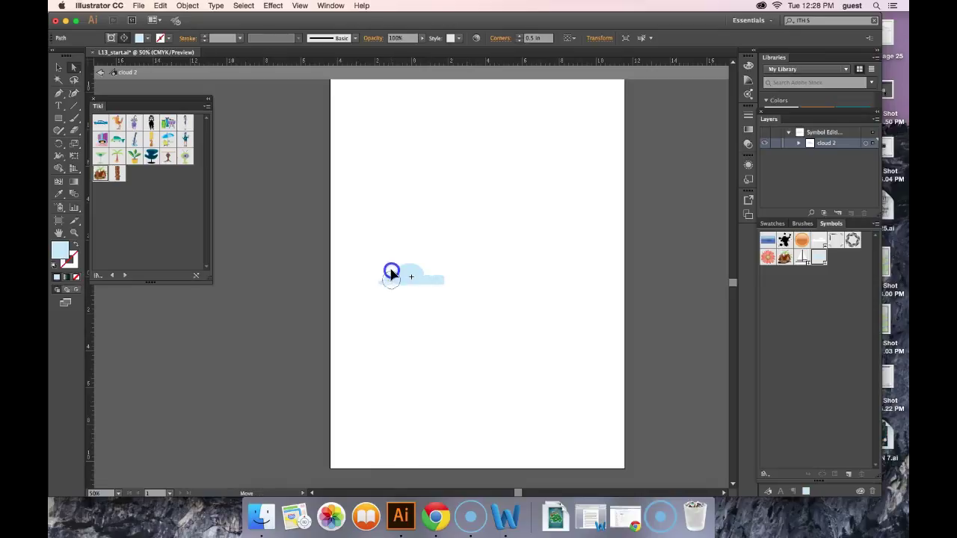
pyautogui.click(461, 321)
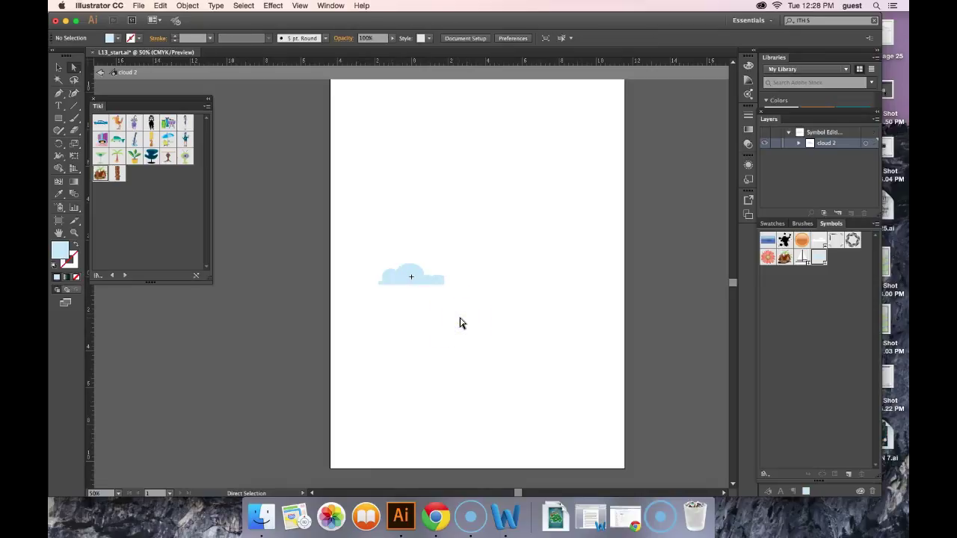
# Step: Select all cloud 2 shapes with the same fill color, fill them with White and exit symbol editing
pyautogui.click(243, 8)
pyautogui.moveTo(282, 99)
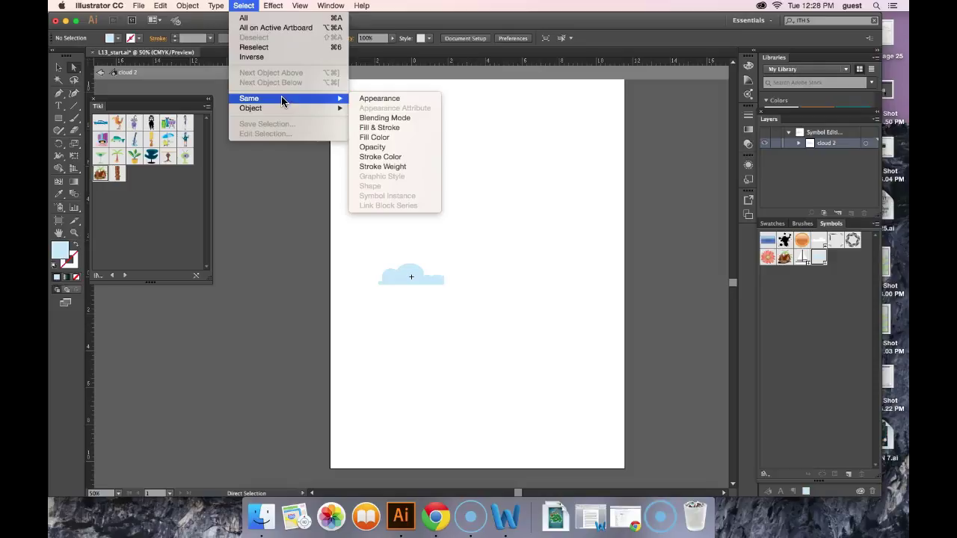
pyautogui.click(373, 136)
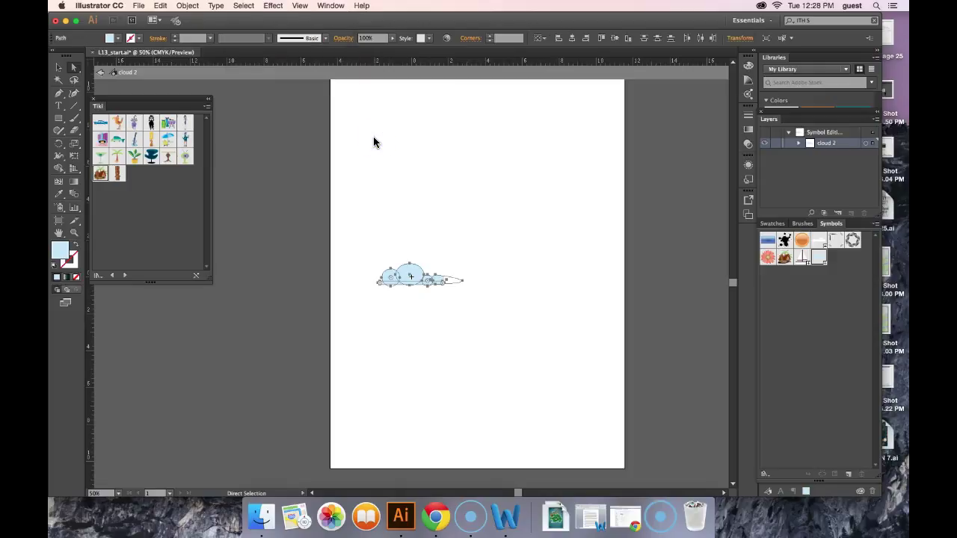
pyautogui.click(118, 39)
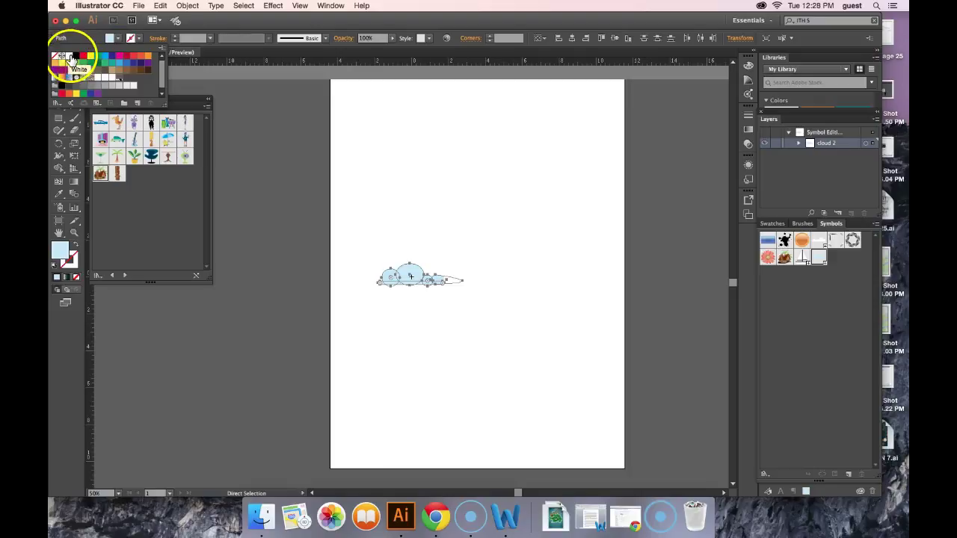
pyautogui.click(68, 56)
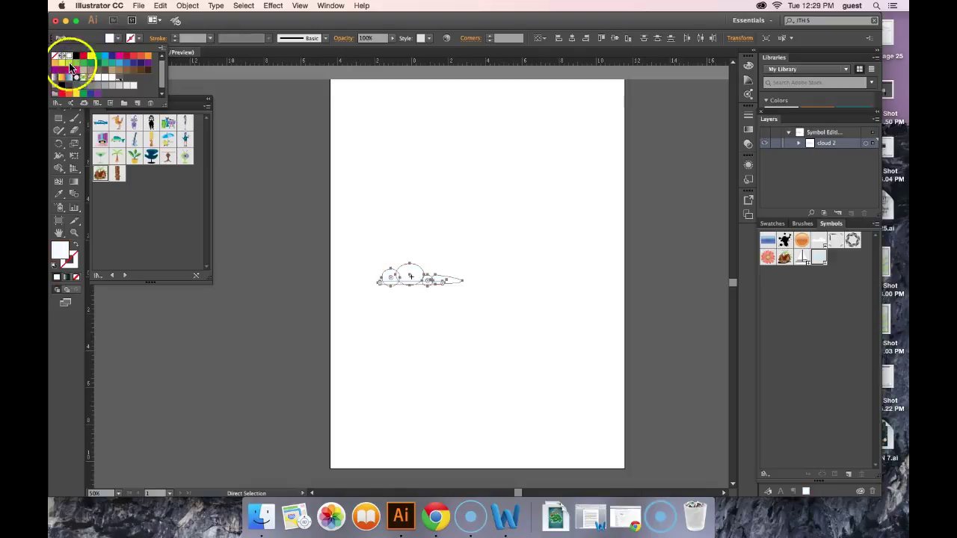
pyautogui.click(279, 250)
pyautogui.doubleClick(409, 358)
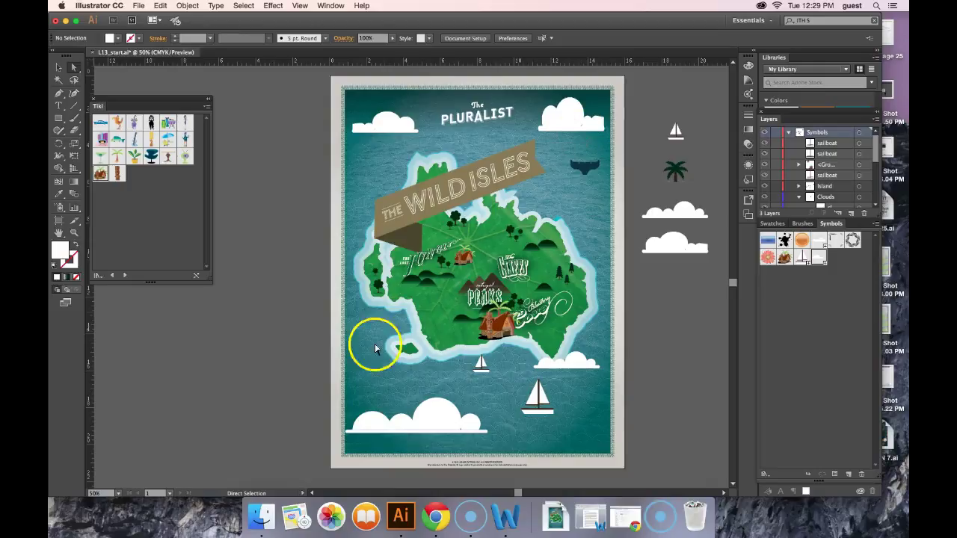
# Step: Break the symbol link of the poster's upper-left cloud instance
pyautogui.click(306, 362)
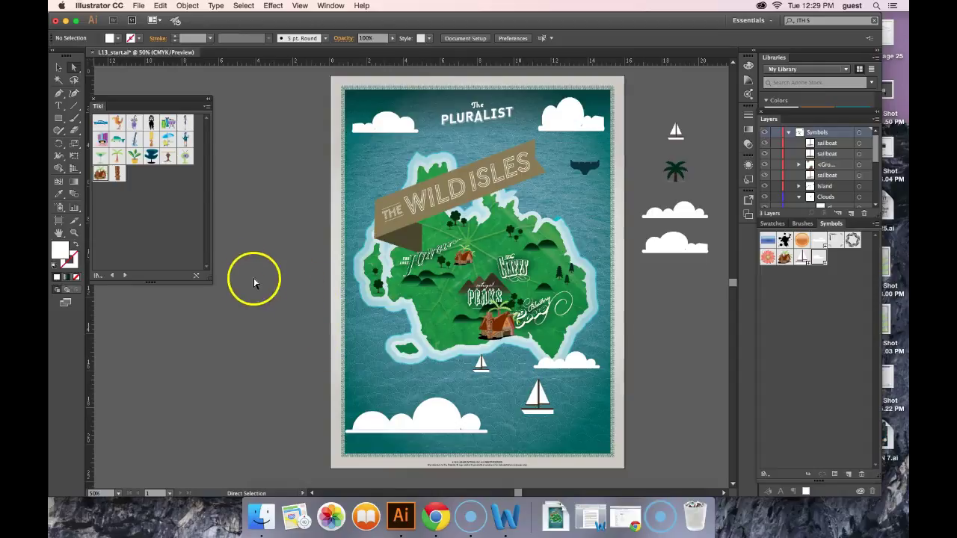
pyautogui.click(391, 124)
pyautogui.click(385, 122)
pyautogui.click(255, 187)
pyautogui.click(59, 67)
pyautogui.click(390, 127)
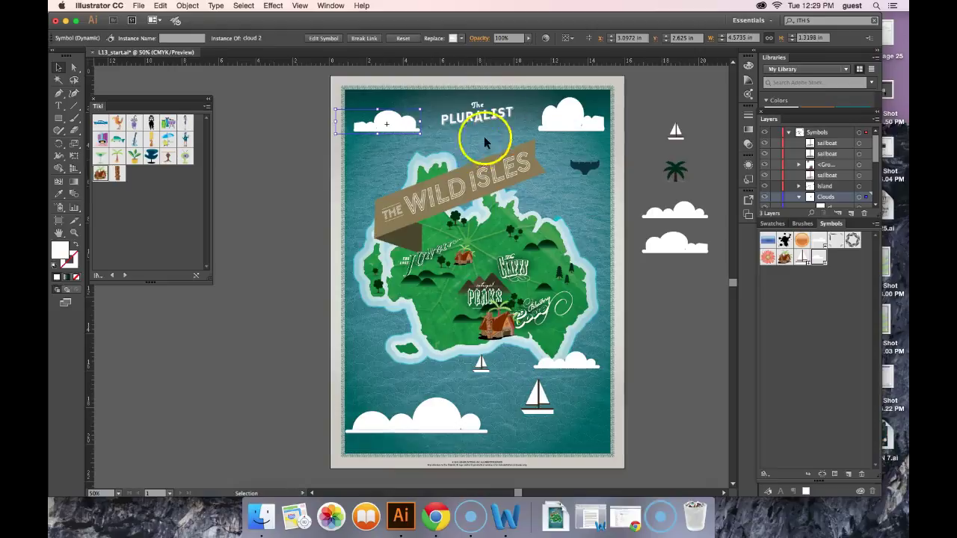
pyautogui.click(364, 38)
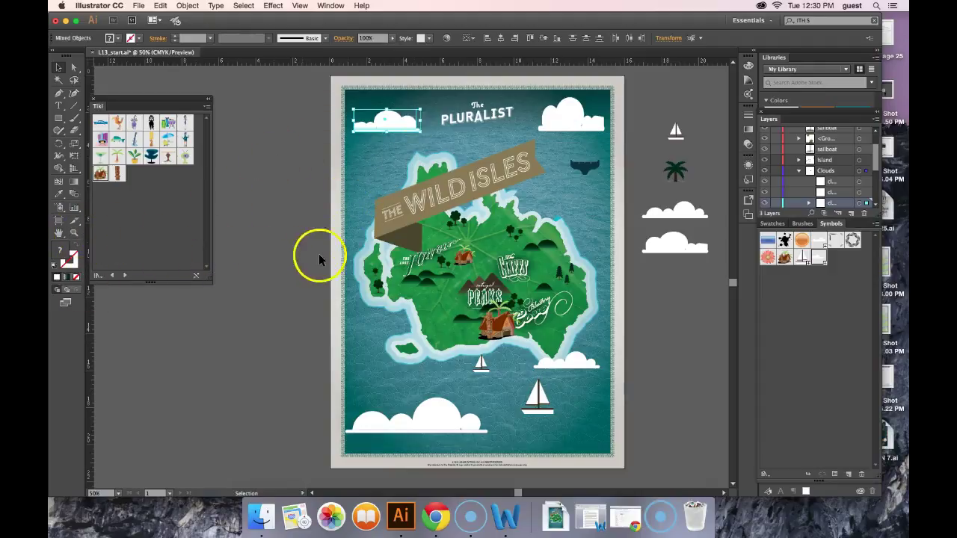
# Step: Reshape the large middle ellipse of the unlinked upper-left cloud by adjusting its anchor points
pyautogui.press('super+plus')
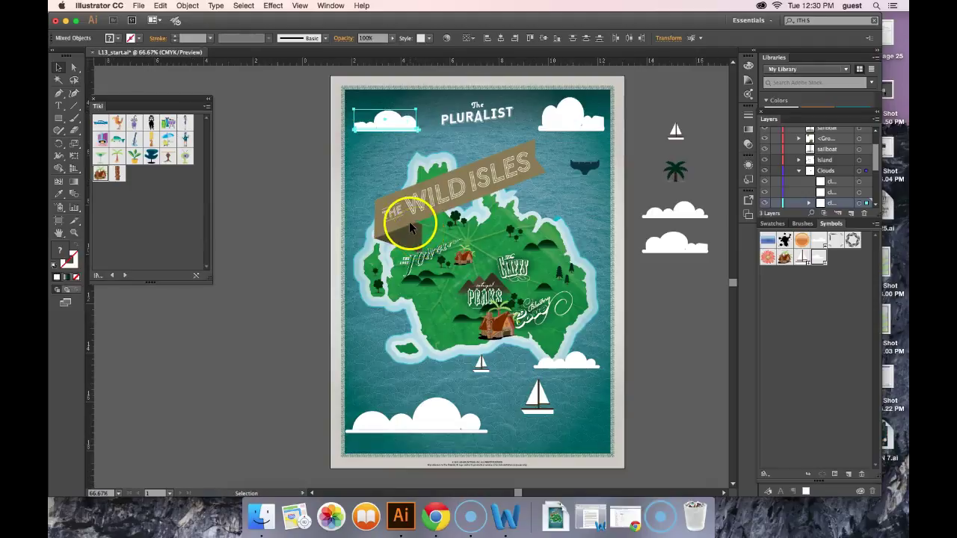
pyautogui.press('super+plus')
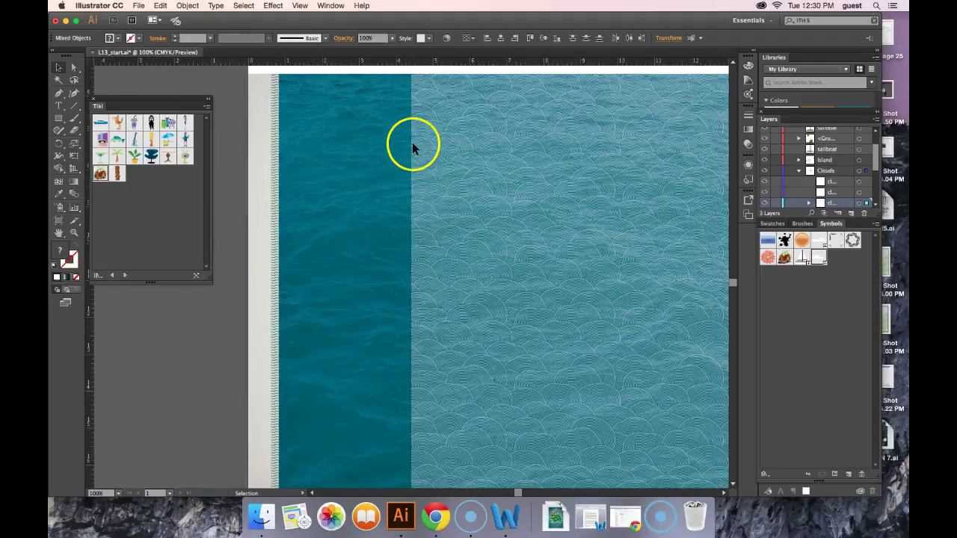
pyautogui.press('space')
pyautogui.moveTo(367, 101); pyautogui.dragTo(418, 344)
pyautogui.click(467, 215)
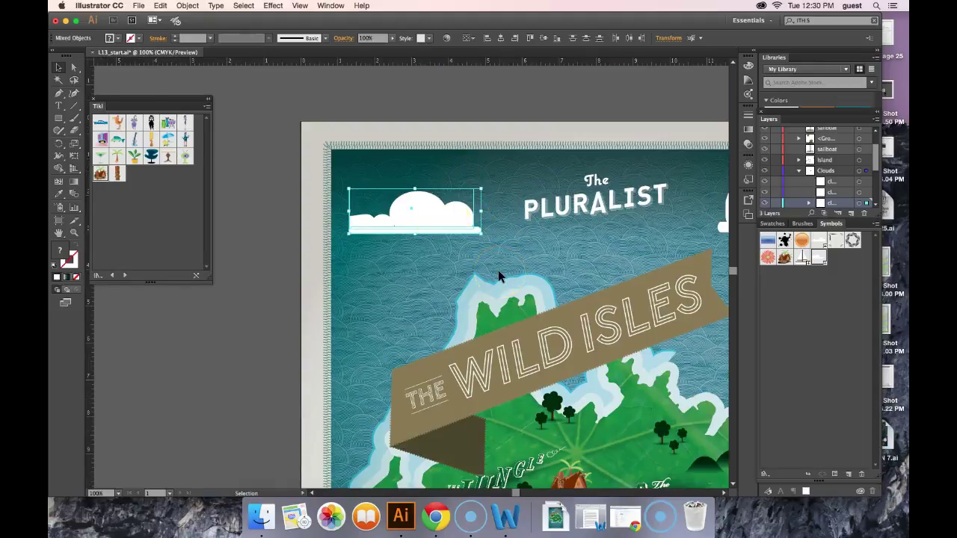
pyautogui.click(77, 70)
pyautogui.click(434, 209)
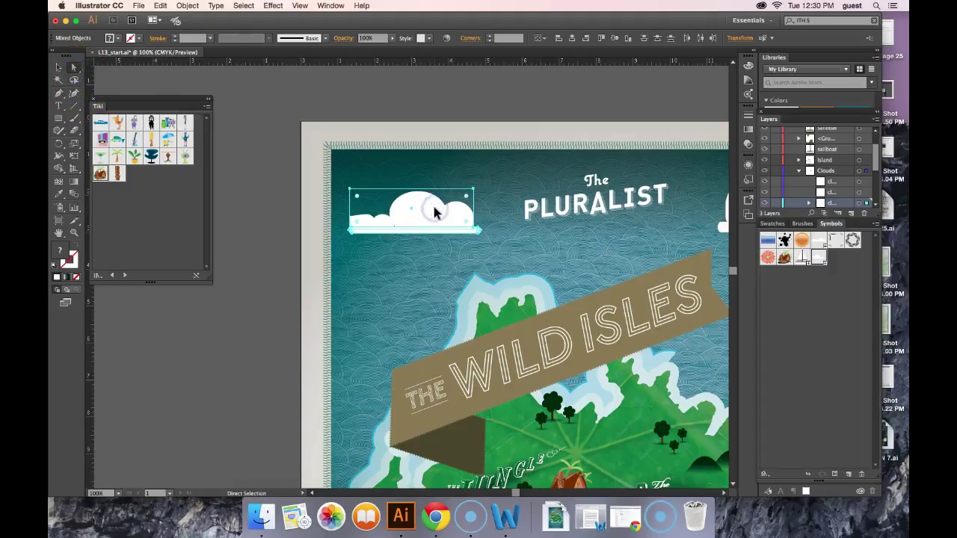
pyautogui.click(273, 225)
pyautogui.click(428, 210)
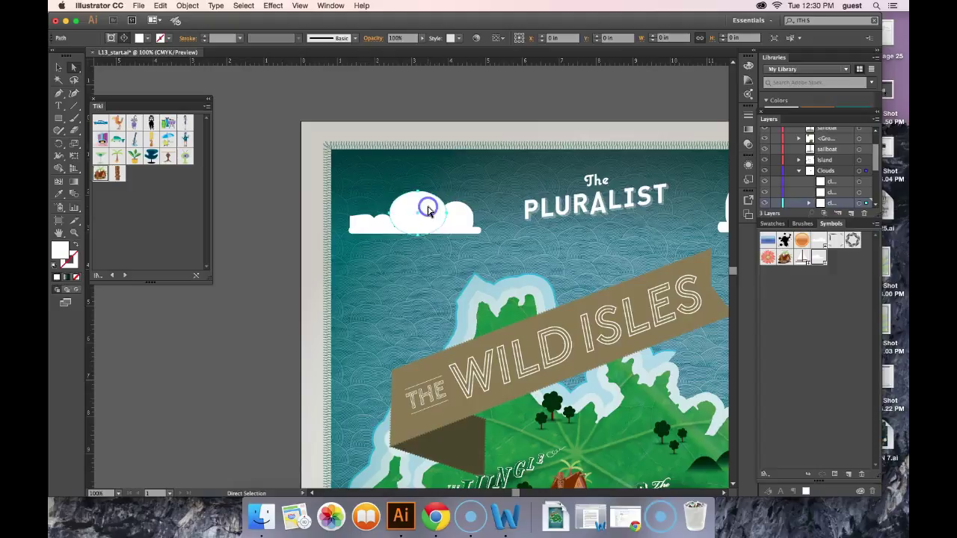
pyautogui.click(407, 191)
pyautogui.moveTo(419, 179); pyautogui.dragTo(417, 184)
pyautogui.moveTo(390, 213)
pyautogui.mouseDown()
pyautogui.moveTo(374, 209)
pyautogui.moveTo(385, 203)
pyautogui.mouseUp()
pyautogui.moveTo(441, 216); pyautogui.dragTo(421, 209)
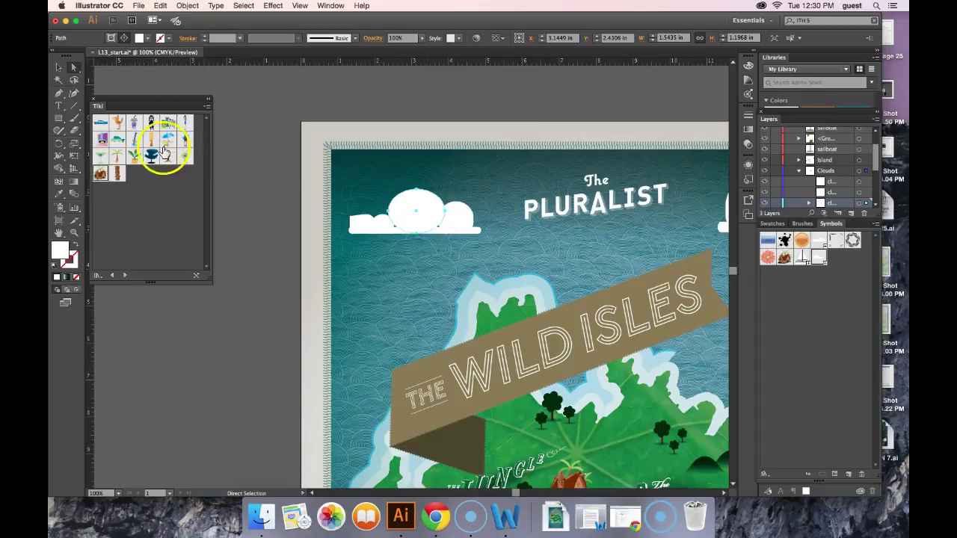
# Step: Enlarge the unlinked cloud's large middle ellipse to about 1.85 × 1.36 in
pyautogui.click(60, 67)
pyautogui.moveTo(447, 188); pyautogui.dragTo(437, 211)
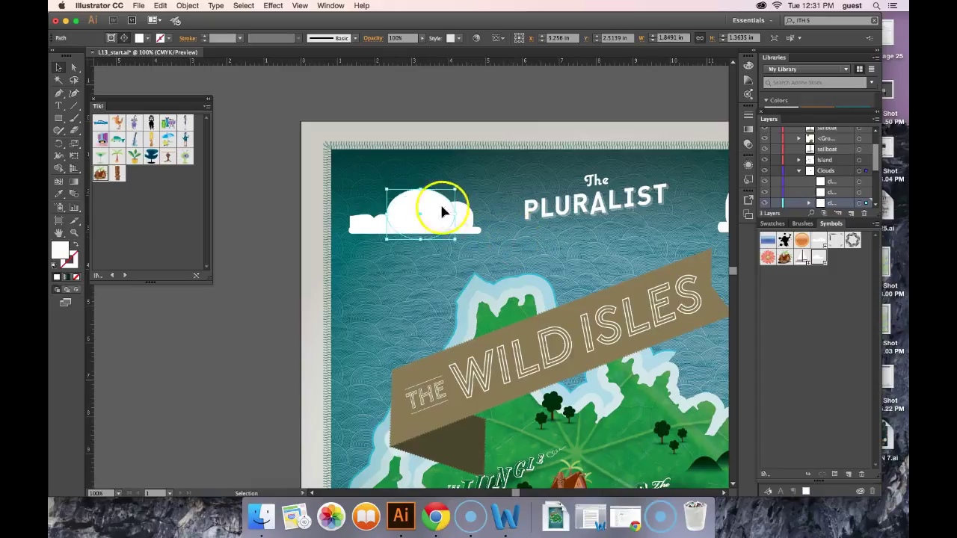
pyautogui.click(370, 225)
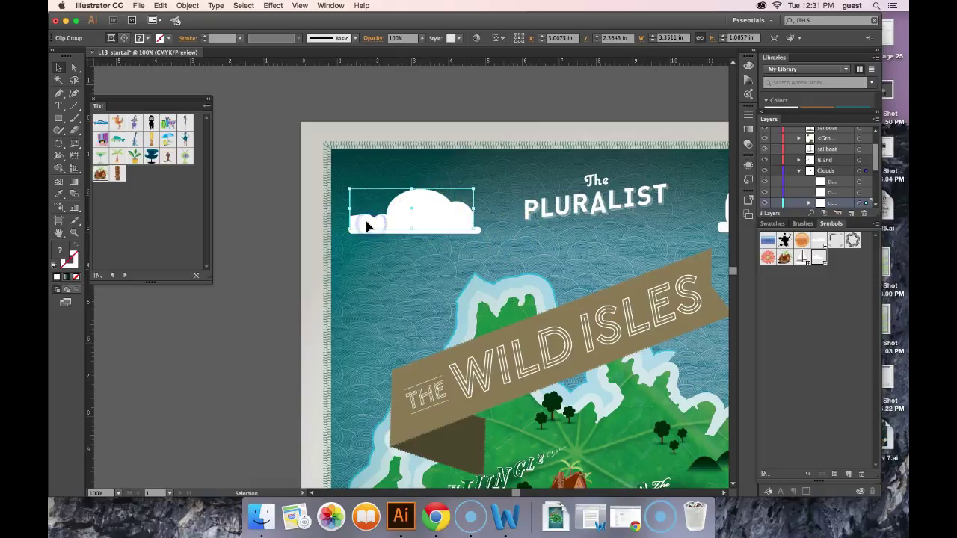
# Step: Resize the unlinked cloud's leftmost shape in toward the middle and widen the cloud's clip group to about 3.49 in
pyautogui.click(74, 69)
pyautogui.click(342, 231)
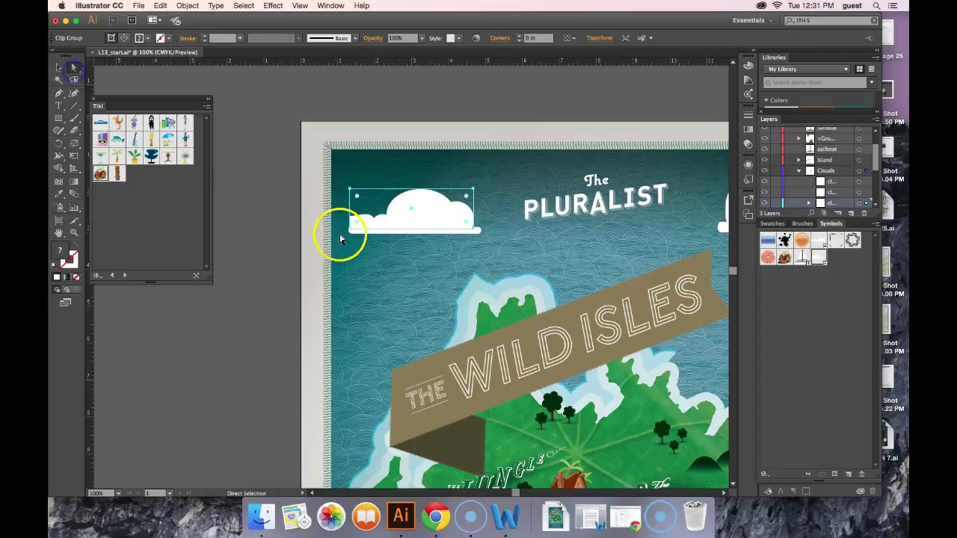
pyautogui.click(363, 219)
pyautogui.click(59, 68)
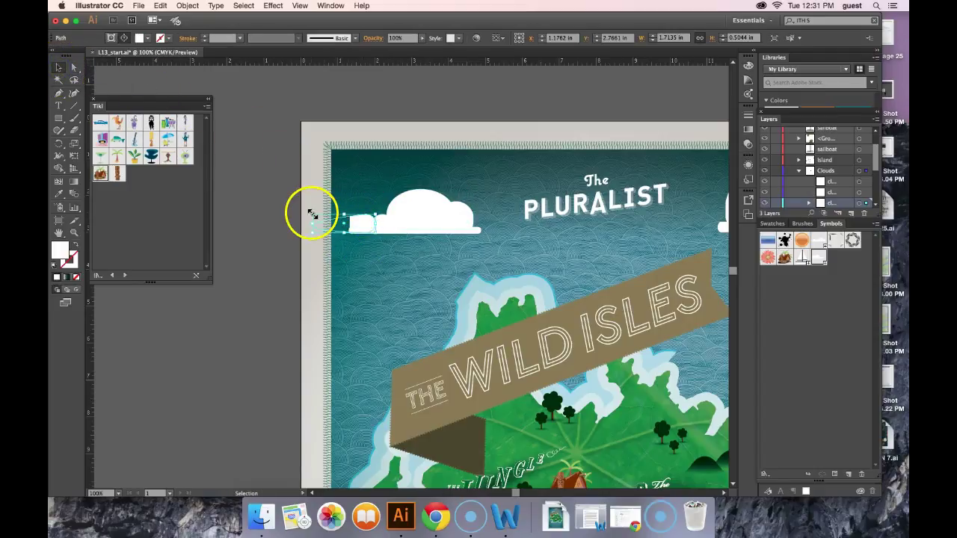
pyautogui.moveTo(313, 224); pyautogui.dragTo(405, 233)
pyautogui.click(415, 223)
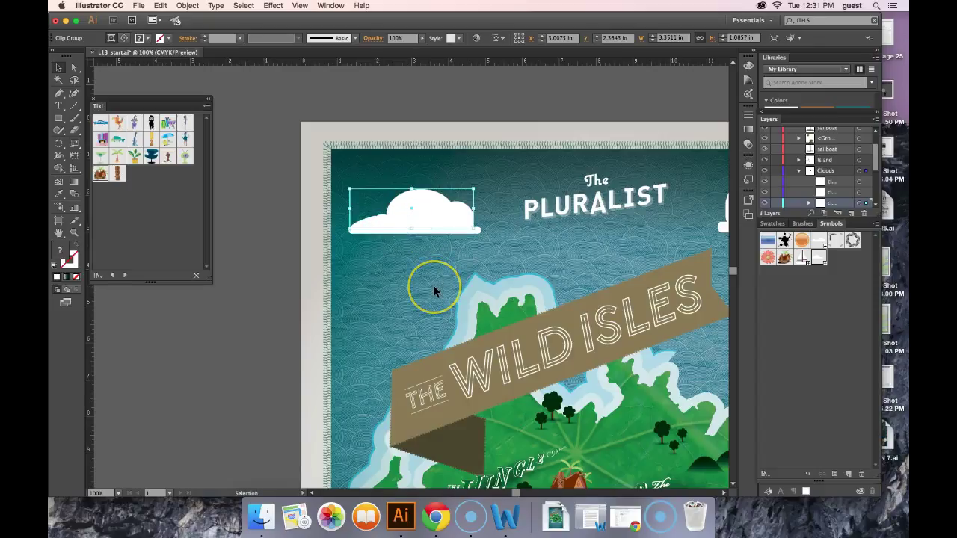
pyautogui.moveTo(477, 210); pyautogui.dragTo(487, 210)
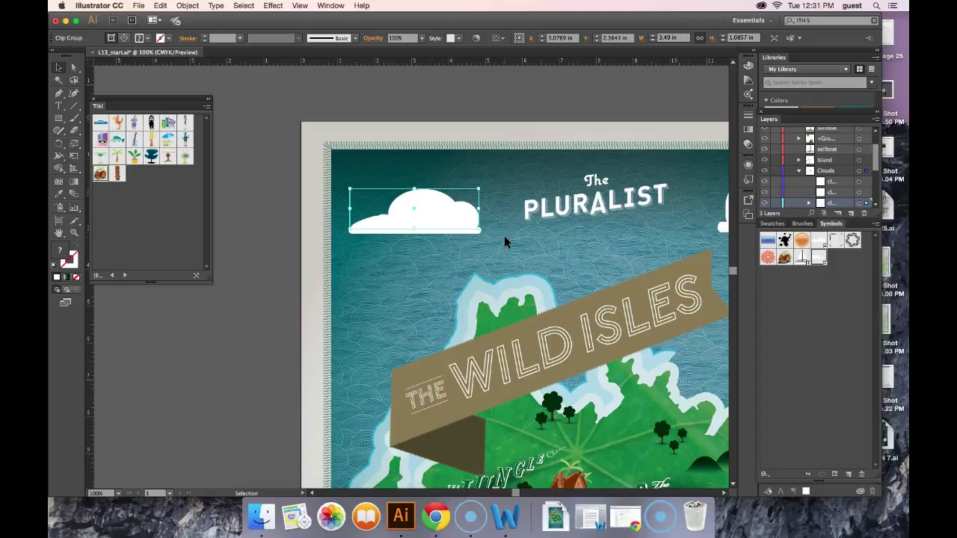
# Step: Apply Select Same Fill Color with the upper-left cloud's clip group selected and fill the selection with bright cyan blue
pyautogui.click(242, 6)
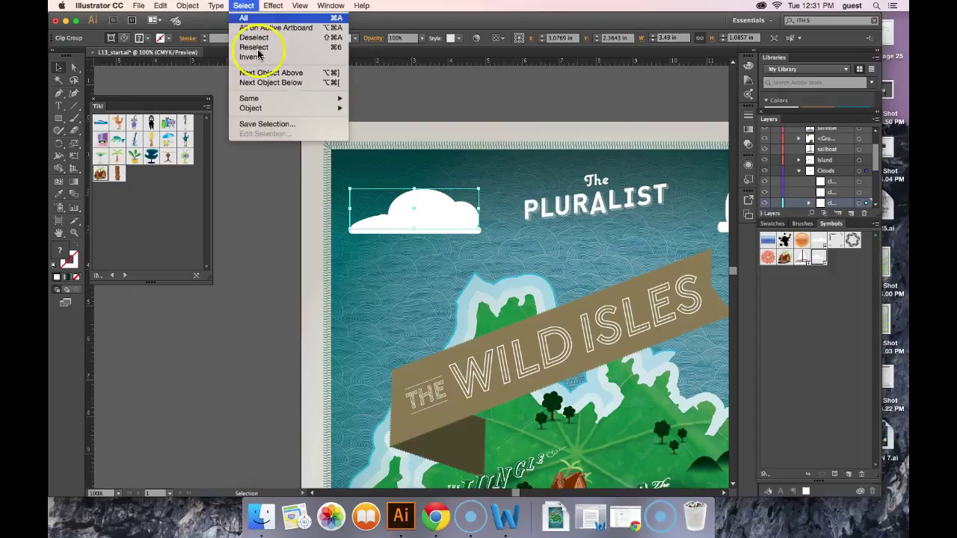
pyautogui.moveTo(333, 98)
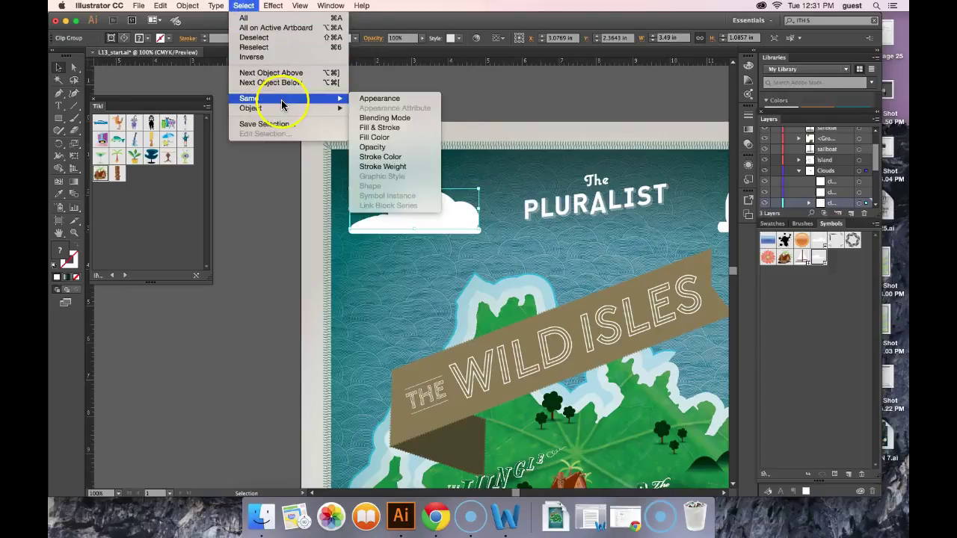
pyautogui.click(380, 138)
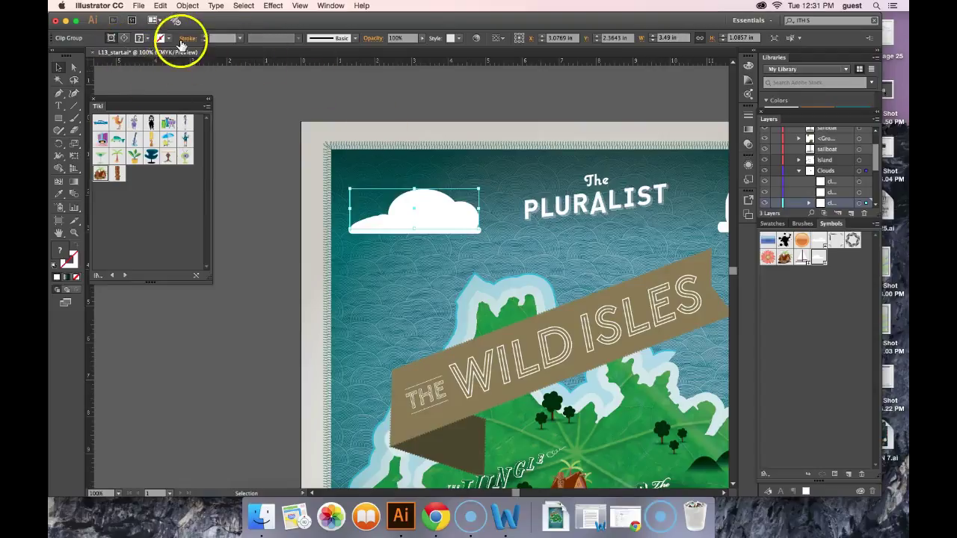
pyautogui.click(149, 39)
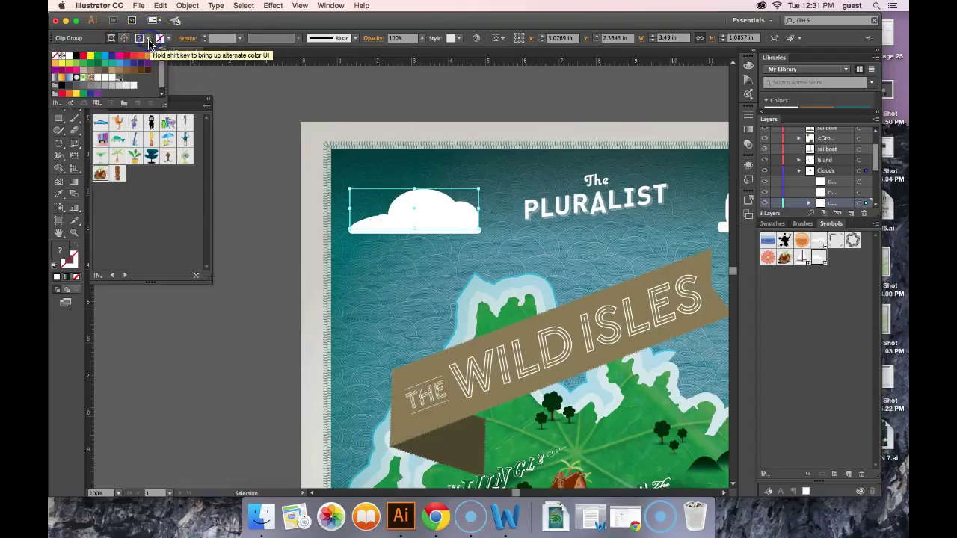
pyautogui.click(105, 57)
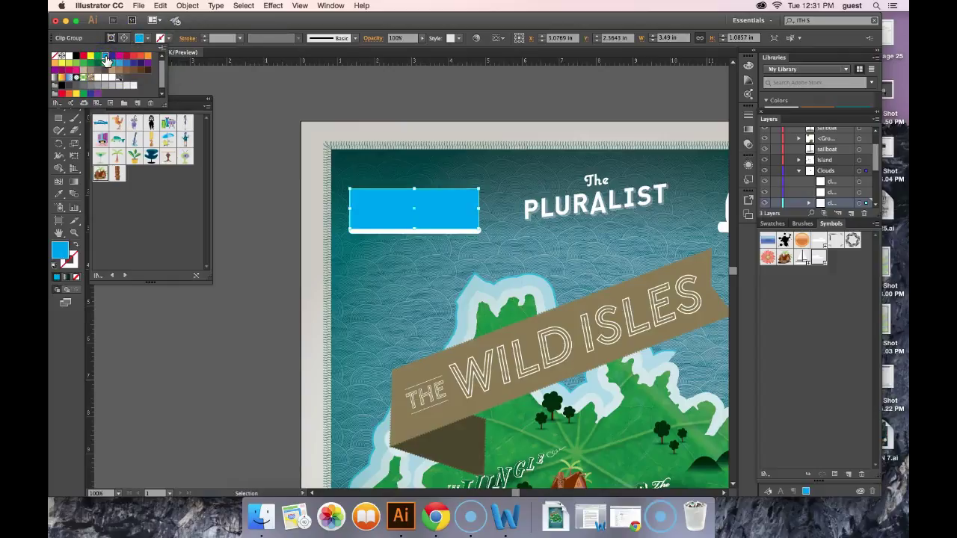